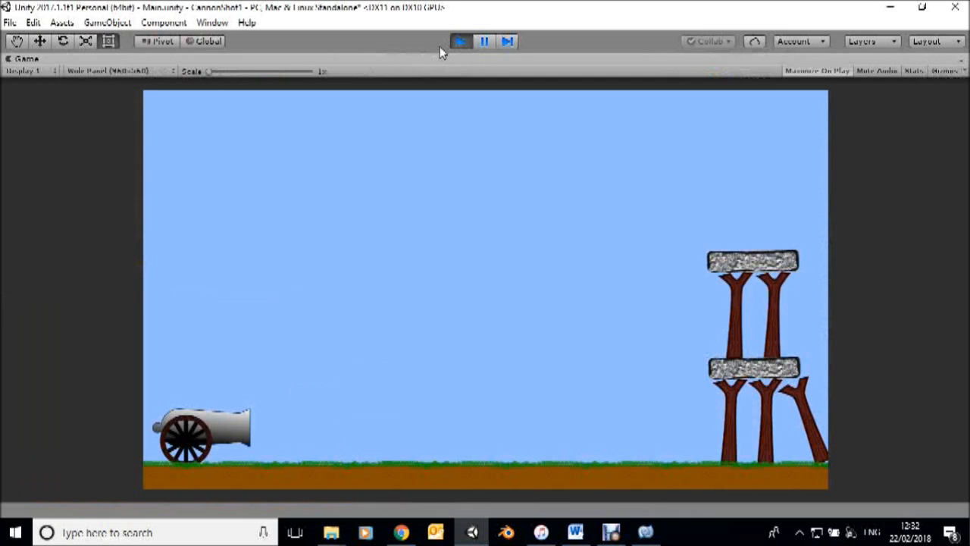
- Test the running game by raising the cannon barrel and firing a ball at the structure, and stop play mode
{"action": "key", "text": "Up"}
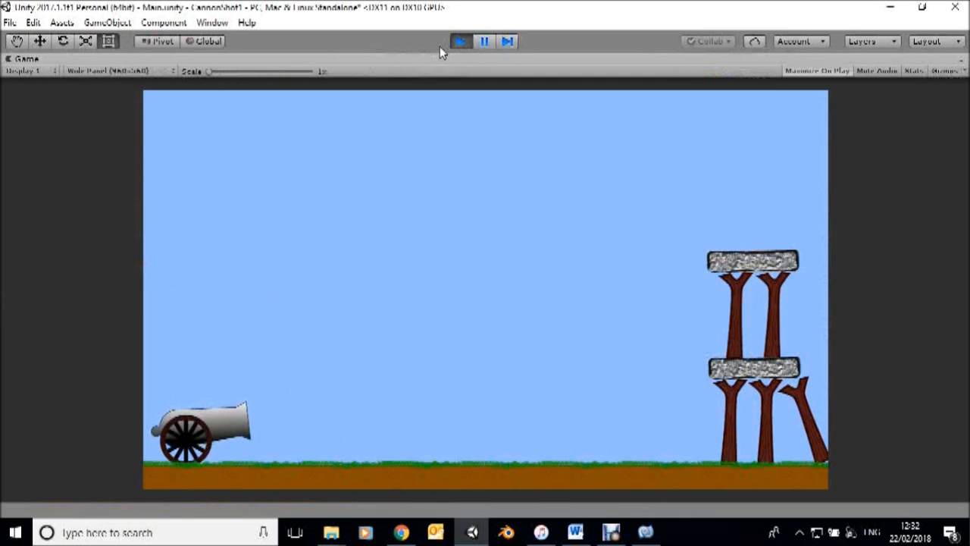
{"action": "key", "text": "Up"}
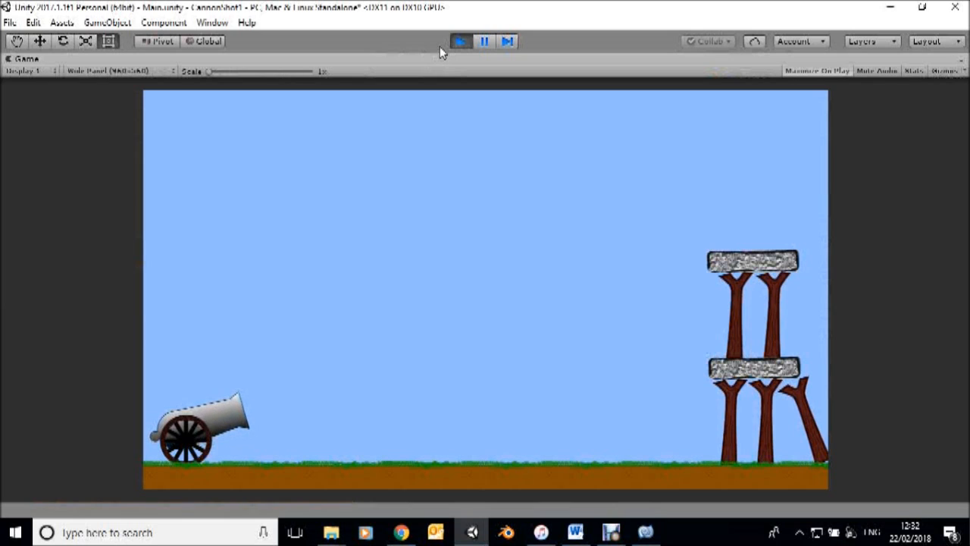
{"action": "key", "text": "Up"}
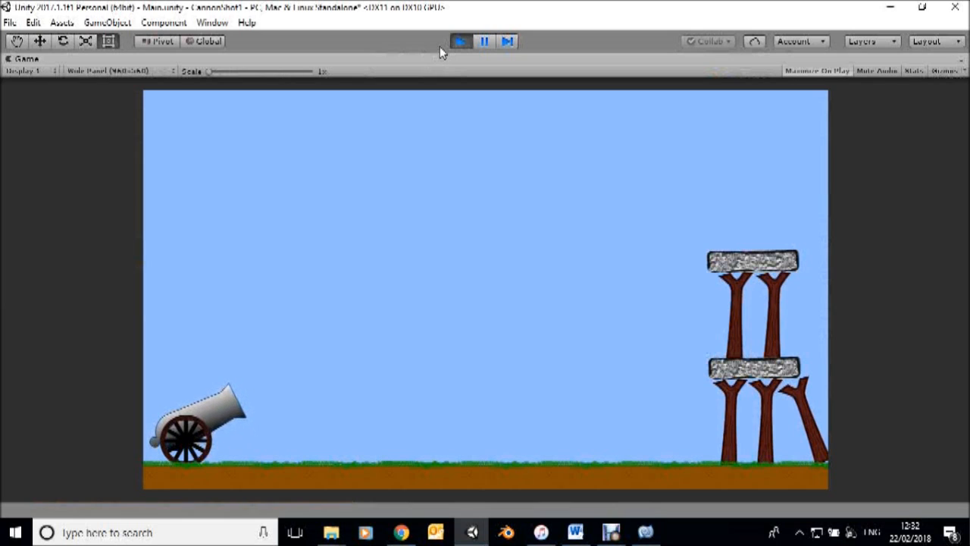
{"action": "key", "text": "Up"}
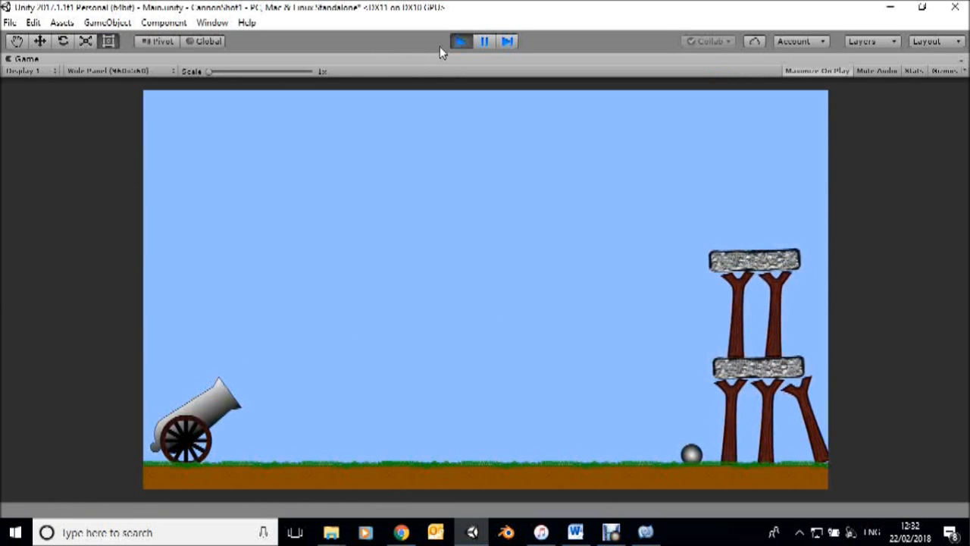
{"action": "key", "text": "Up"}
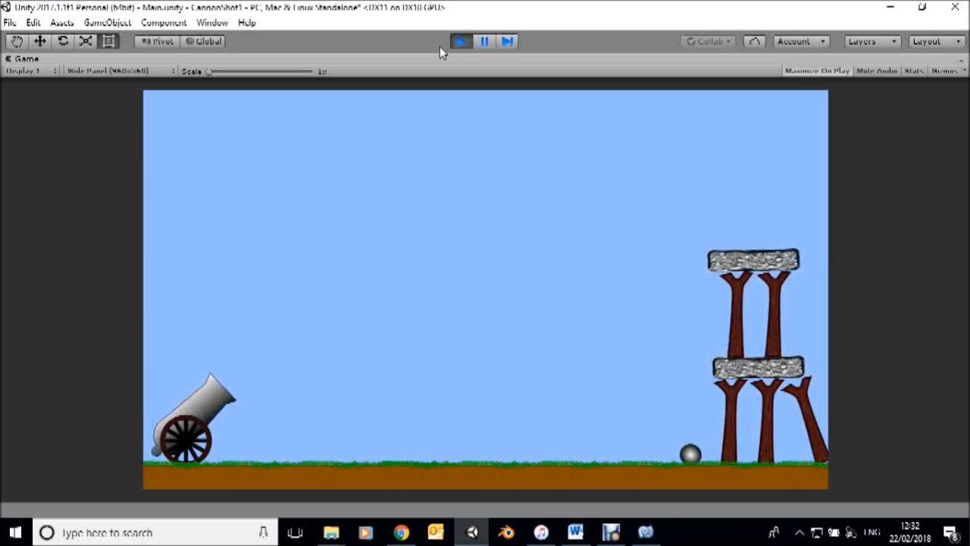
{"action": "key", "text": "space"}
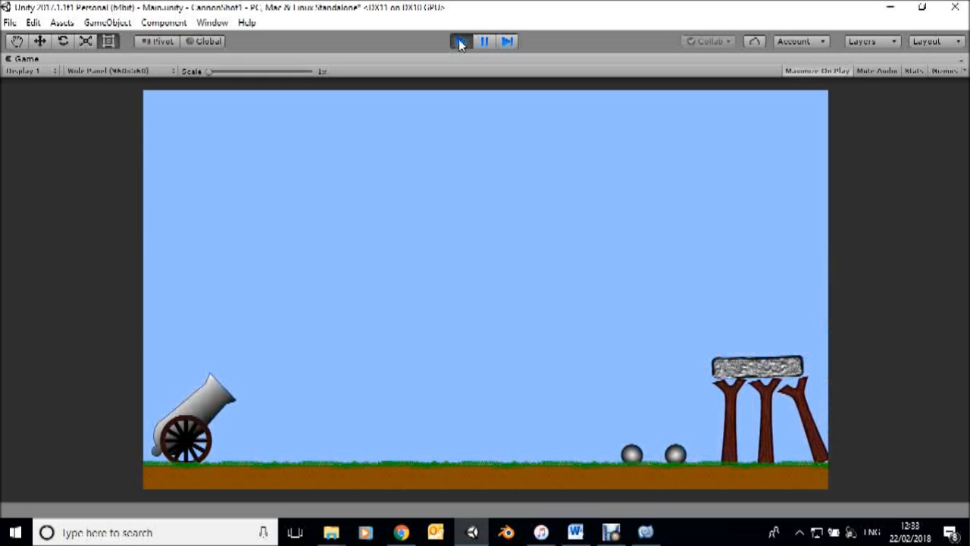
{"action": "left_click", "coordinate": [460, 42]}
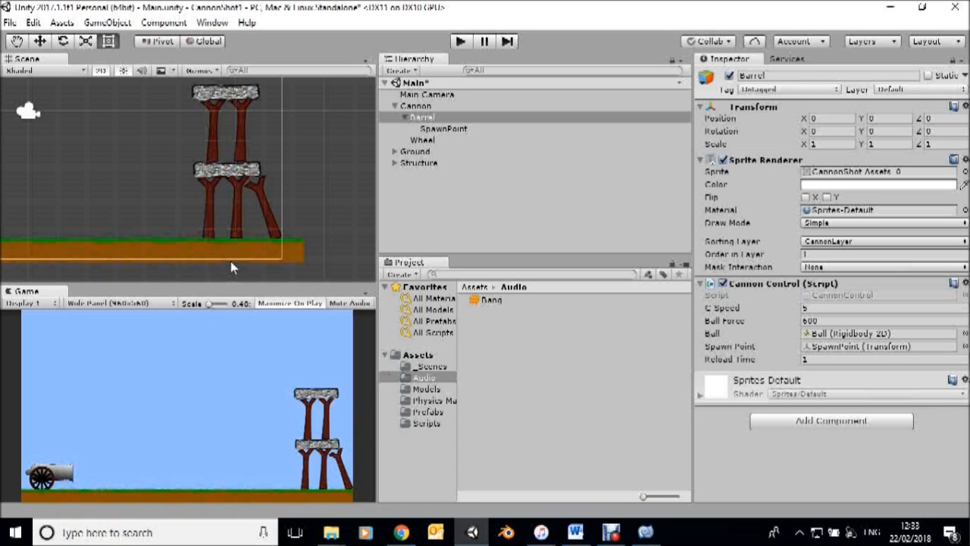
- Bring the cannon barrel into view in the scene and add a Particle System object to the hierarchy
{"action": "key", "text": "f"}
{"action": "mouse_move", "coordinate": [261, 265]}
{"action": "middle_mouse_down"}
{"action": "mouse_move", "coordinate": [267, 247]}
{"action": "mouse_move", "coordinate": [265, 257]}
{"action": "middle_mouse_up"}
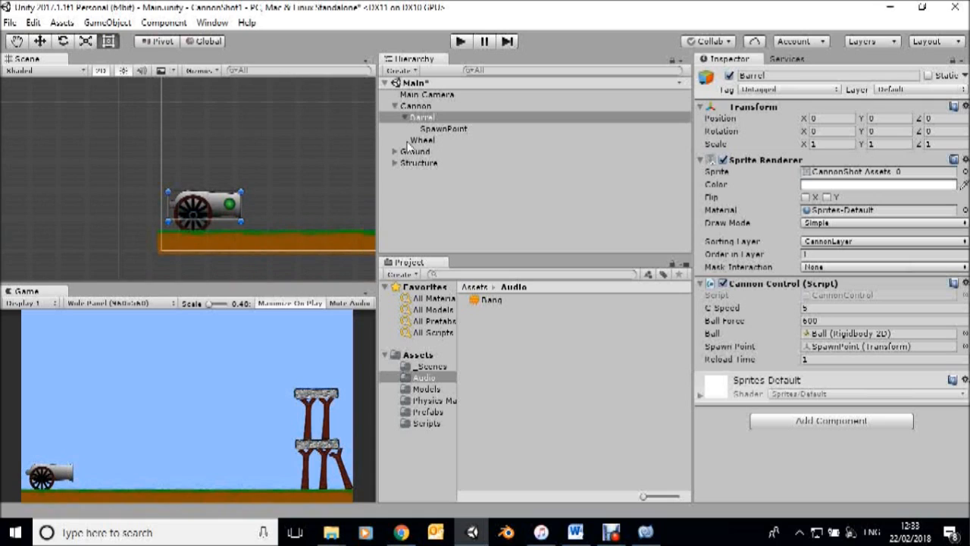
{"action": "left_click", "coordinate": [402, 70]}
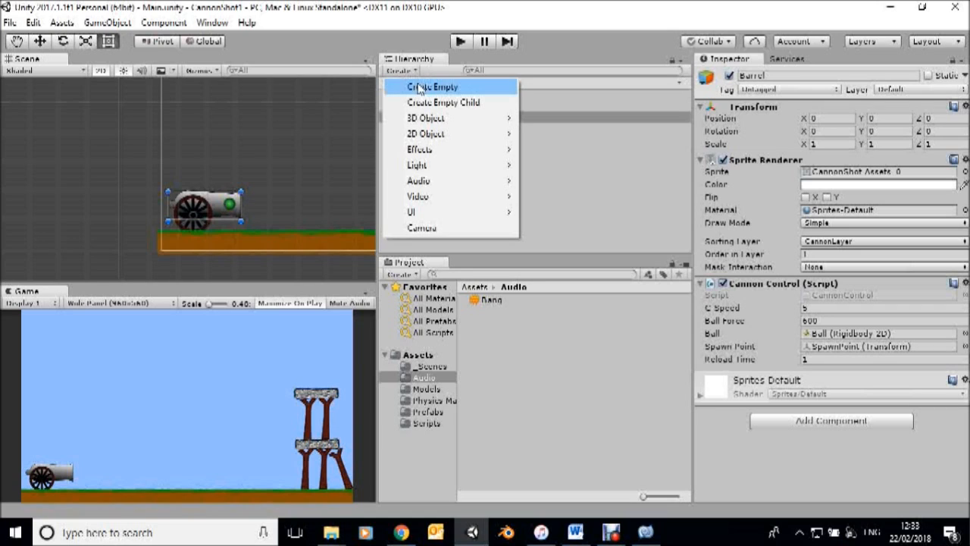
{"action": "mouse_move", "coordinate": [421, 150]}
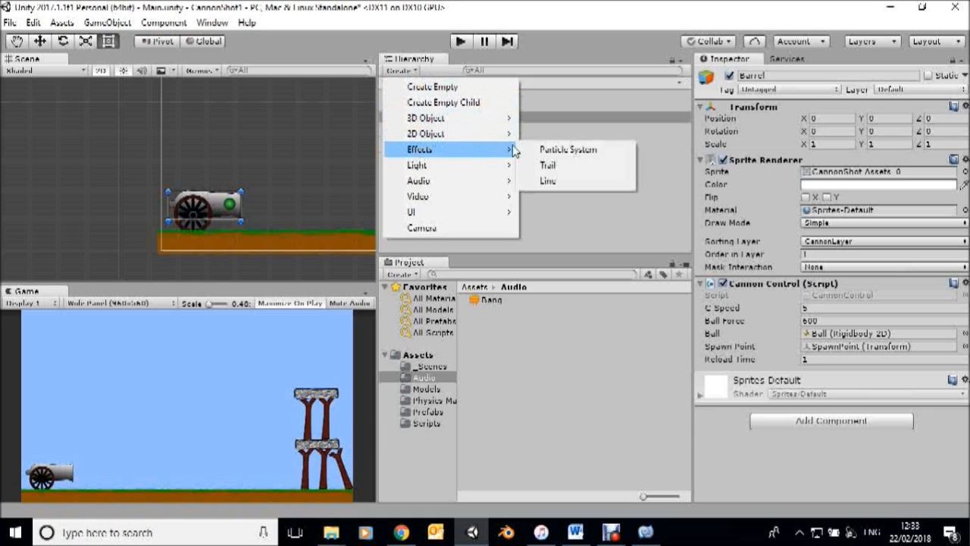
{"action": "left_click", "coordinate": [558, 154]}
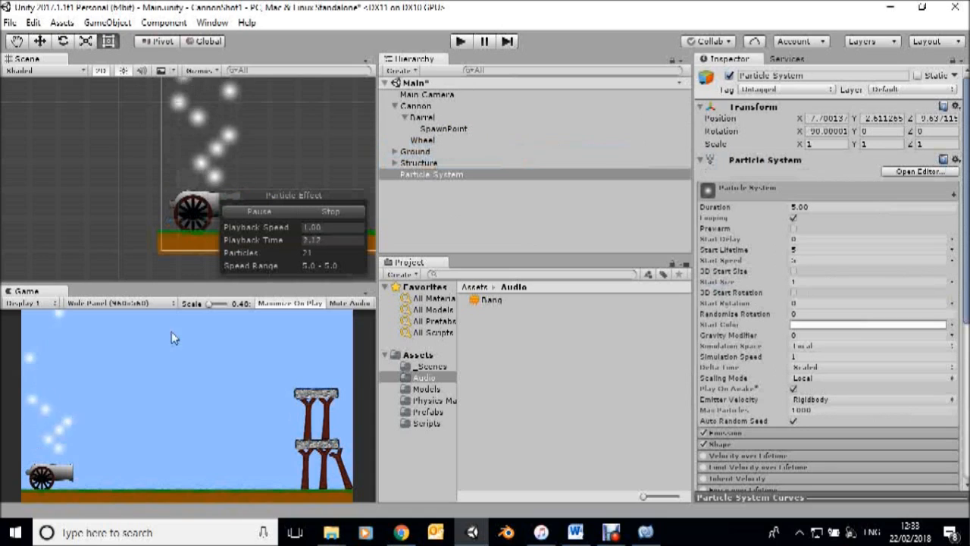
- Make the Particle System a child of Barrel and reset its transform
{"action": "left_click", "coordinate": [412, 175]}
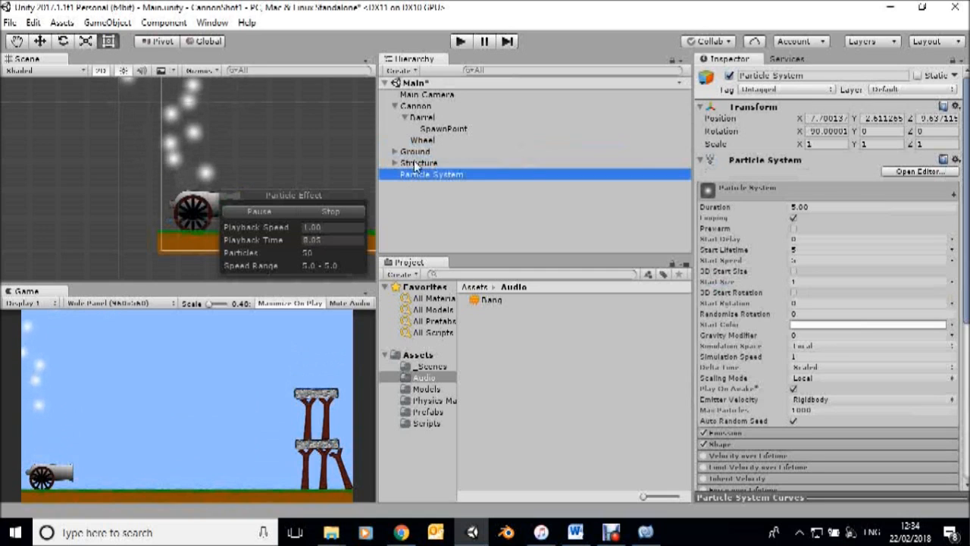
{"action": "left_click_drag", "start_coordinate": [413, 160], "coordinate": [426, 119]}
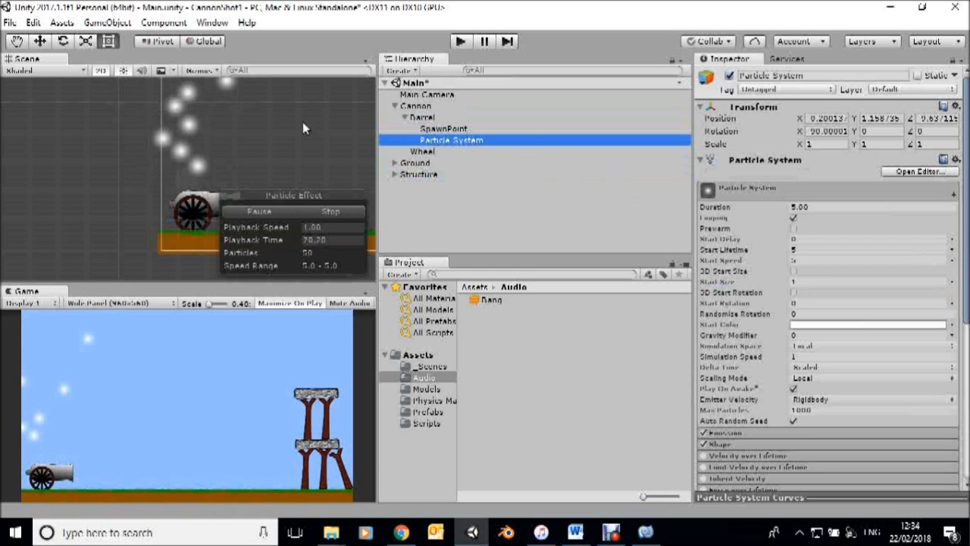
{"action": "middle_click_drag", "start_coordinate": [303, 125], "coordinate": [234, 102]}
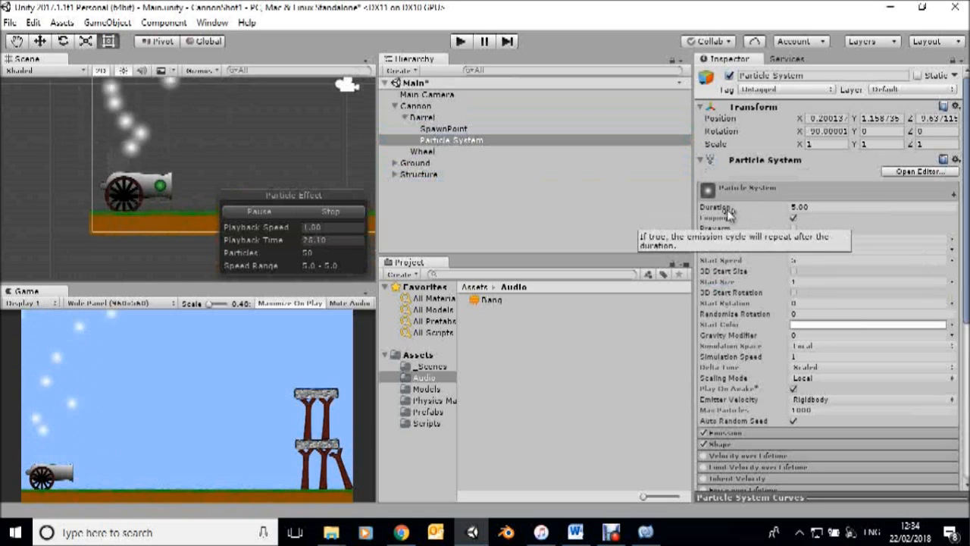
{"action": "left_click", "coordinate": [956, 107]}
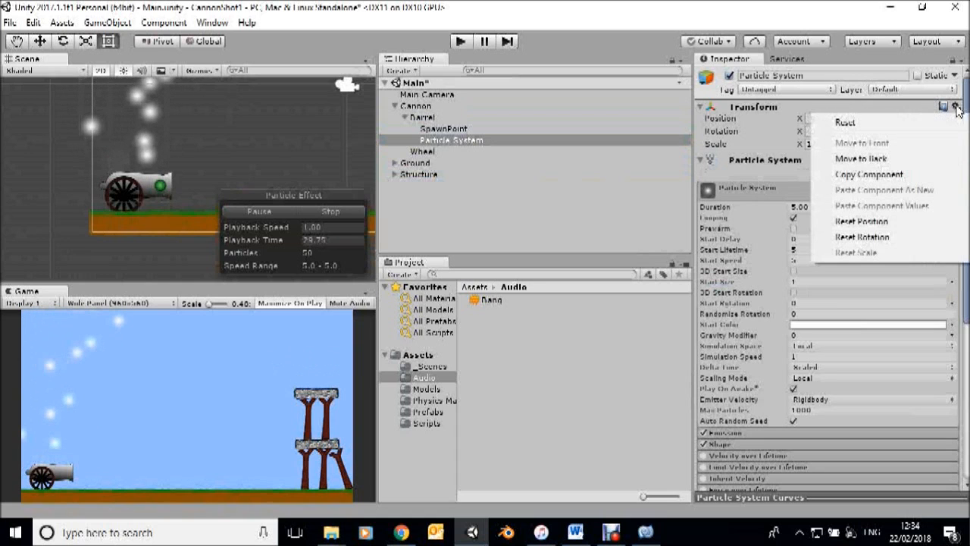
{"action": "left_click", "coordinate": [859, 128]}
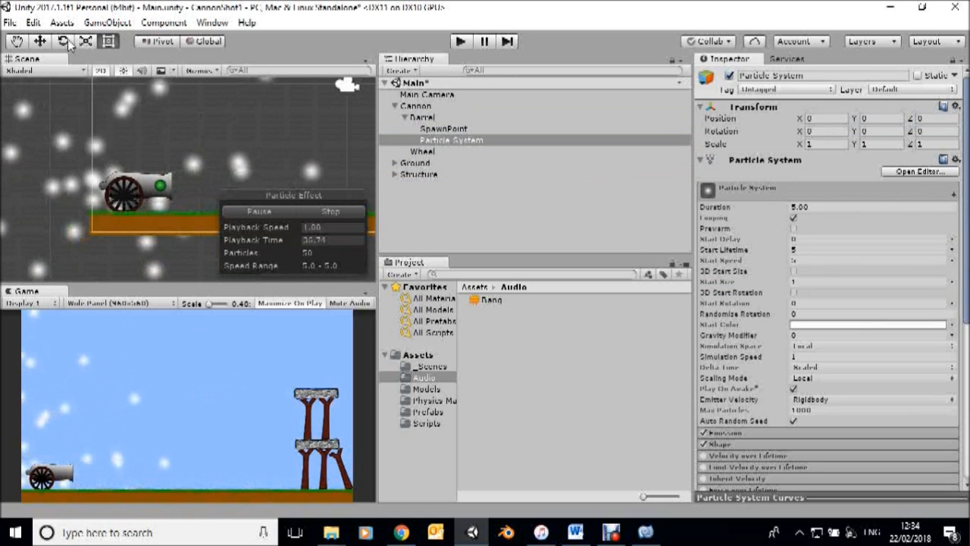
- Move the Particle System to the muzzle of the cannon, at about X 1.5 and Y 0.36
{"action": "left_click", "coordinate": [40, 42]}
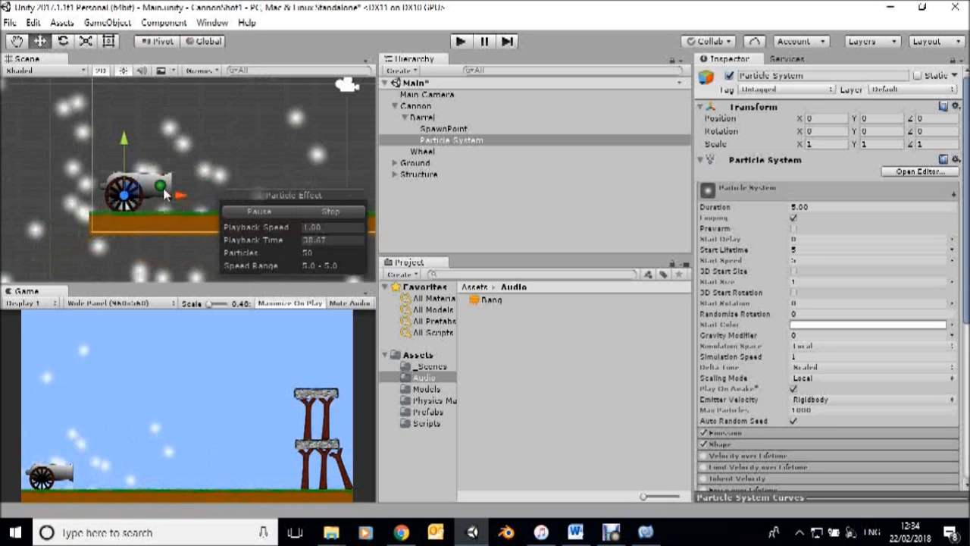
{"action": "left_click_drag", "start_coordinate": [179, 198], "coordinate": [226, 194]}
{"action": "left_click_drag", "start_coordinate": [172, 146], "coordinate": [175, 124]}
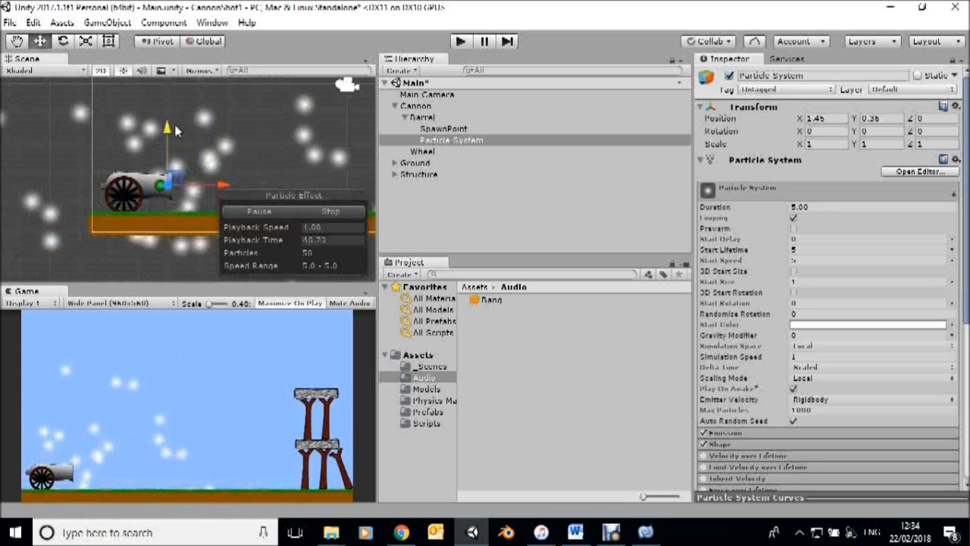
{"action": "left_click_drag", "start_coordinate": [225, 192], "coordinate": [228, 185]}
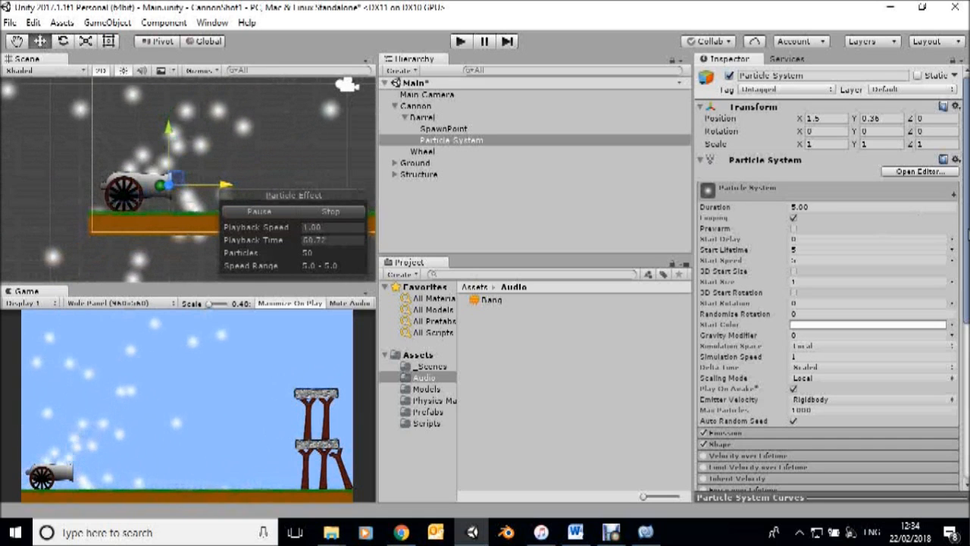
- Turn off Looping for the particle system, set its Duration to 0.50 and simulate the effect
{"action": "scroll", "coordinate": [826, 304], "scroll_direction": "down", "scroll_amount": 1}
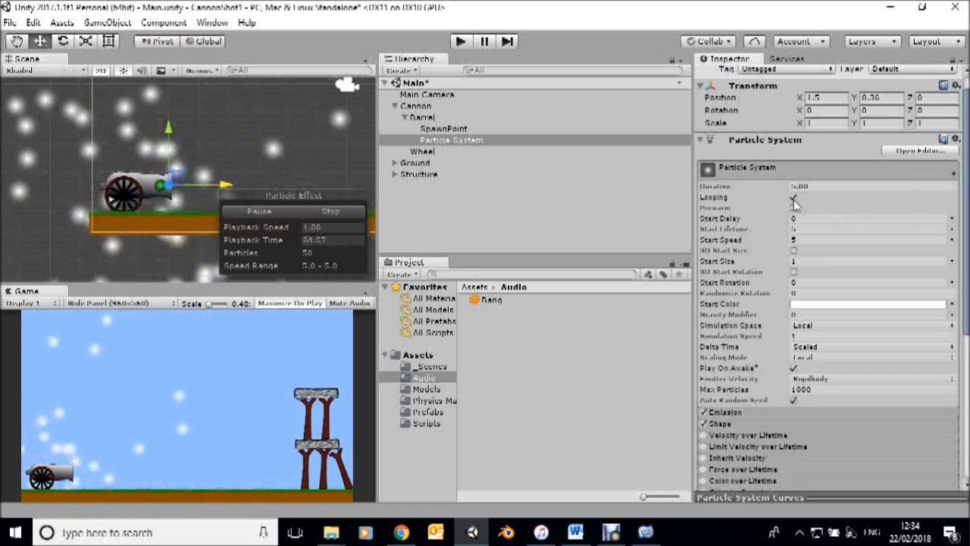
{"action": "left_click", "coordinate": [794, 198]}
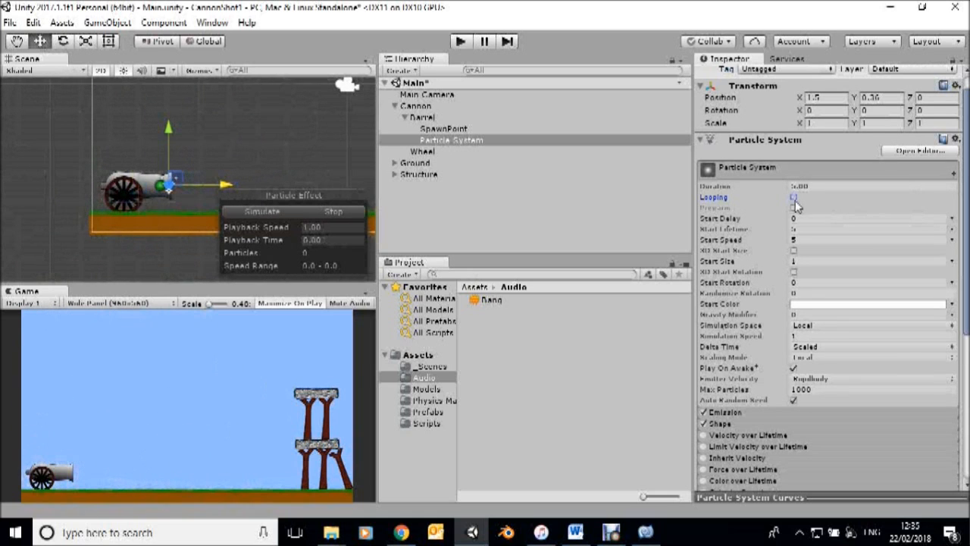
{"action": "left_click", "coordinate": [268, 213]}
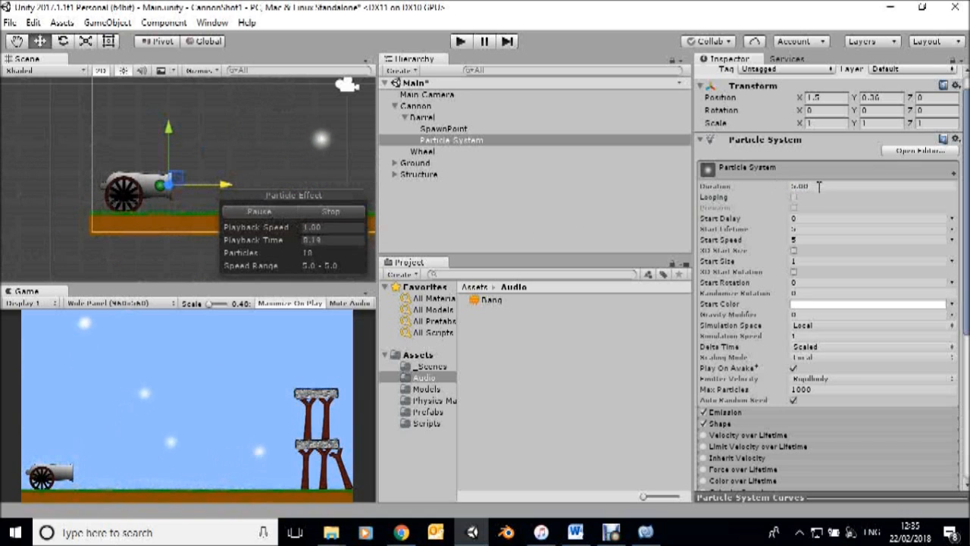
{"action": "left_click", "coordinate": [788, 189]}
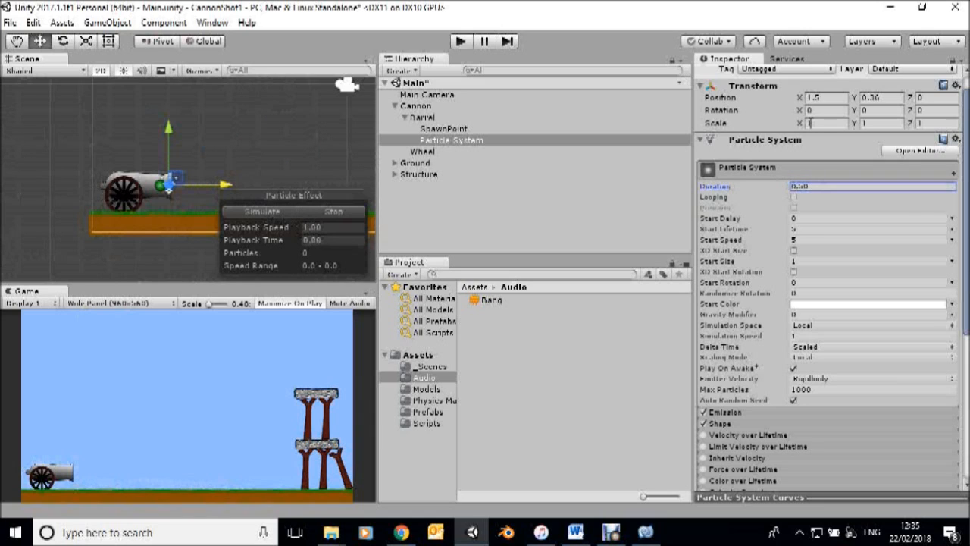
{"action": "left_click", "coordinate": [268, 213]}
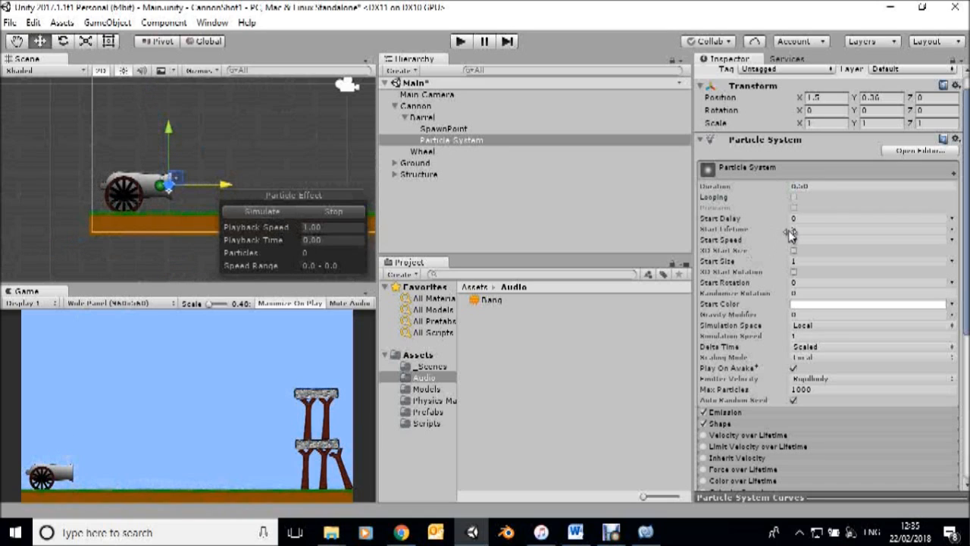
{"action": "left_click", "coordinate": [272, 214]}
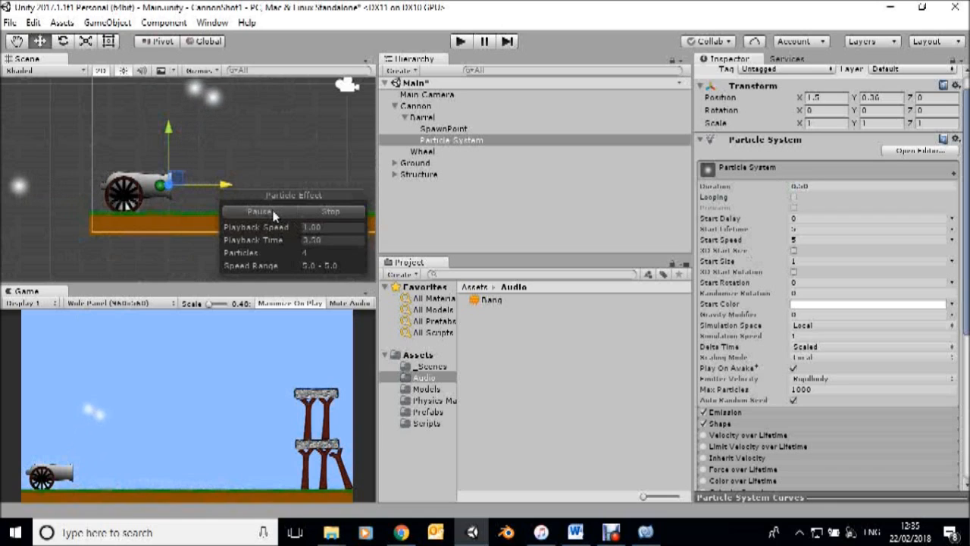
- Set the particles' Start Lifetime to 0.5 and Start Size to 2.04, simulating the effect to check it
{"action": "left_click", "coordinate": [797, 229]}
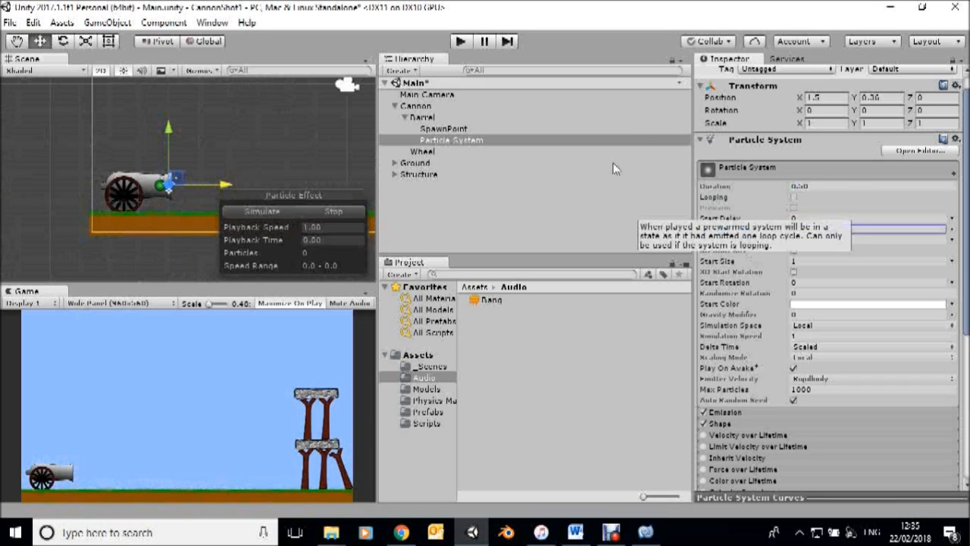
{"action": "left_click", "coordinate": [257, 213]}
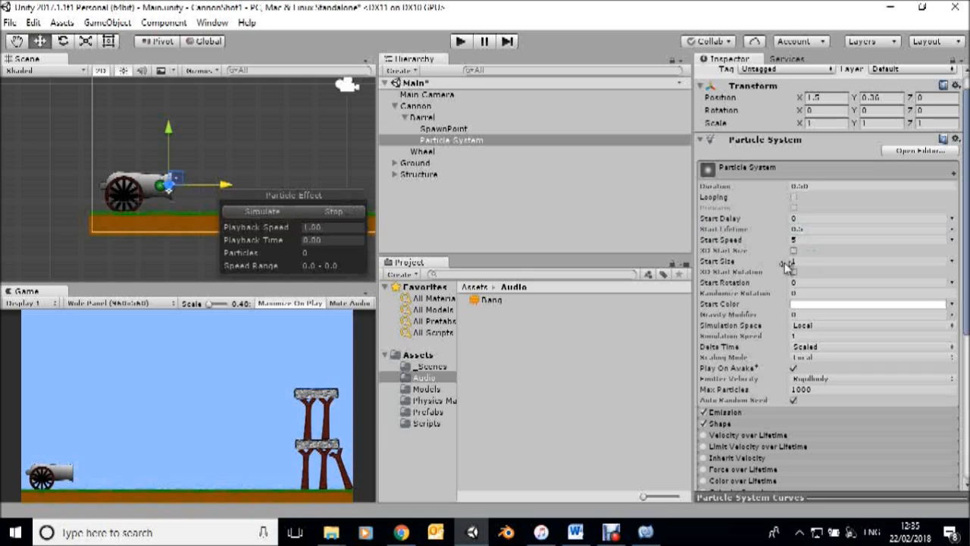
{"action": "left_click", "coordinate": [790, 262]}
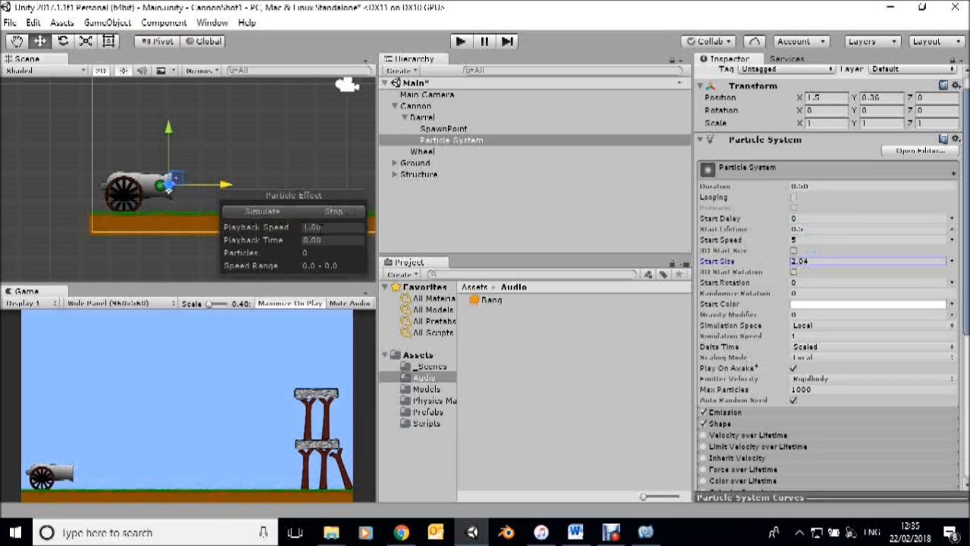
{"action": "left_click", "coordinate": [268, 212]}
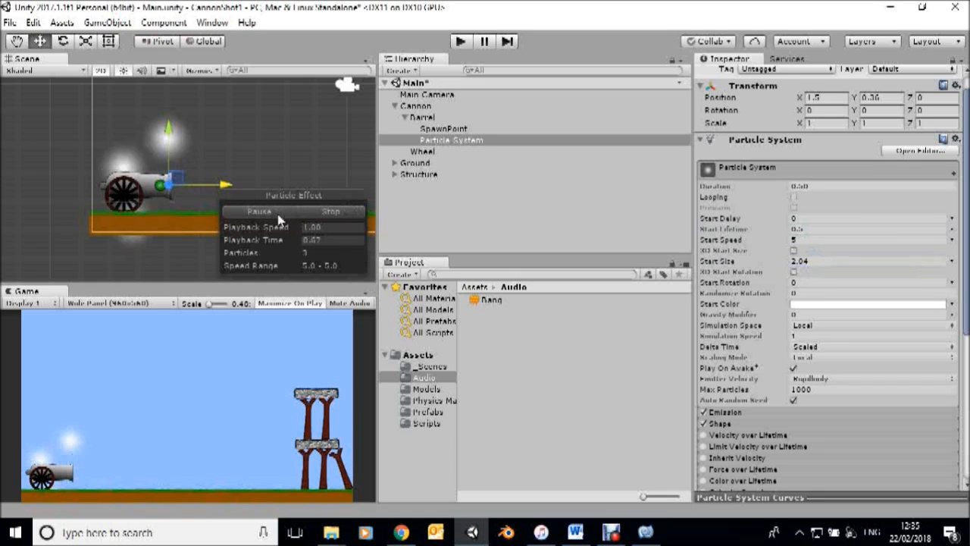
{"action": "left_click", "coordinate": [275, 216]}
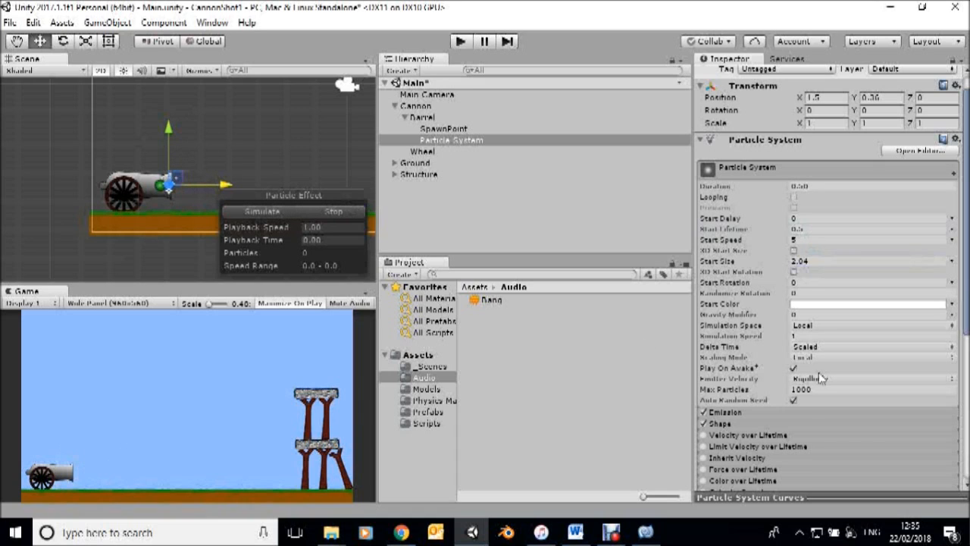
- Expand the particle system's Shape module and set the cone's Y rotation to 90 so it points out of the barrel
{"action": "left_click_drag", "start_coordinate": [968, 309], "coordinate": [968, 388]}
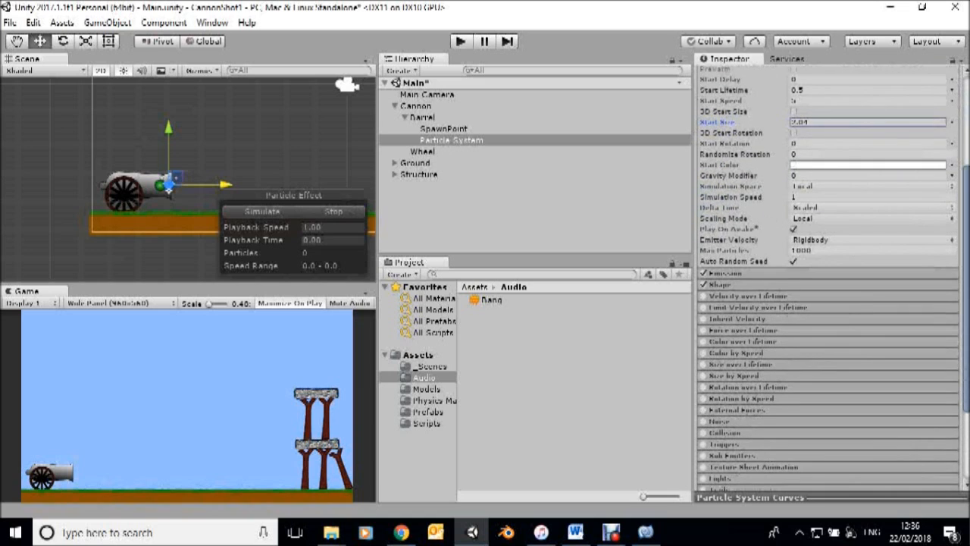
{"action": "left_click", "coordinate": [749, 286]}
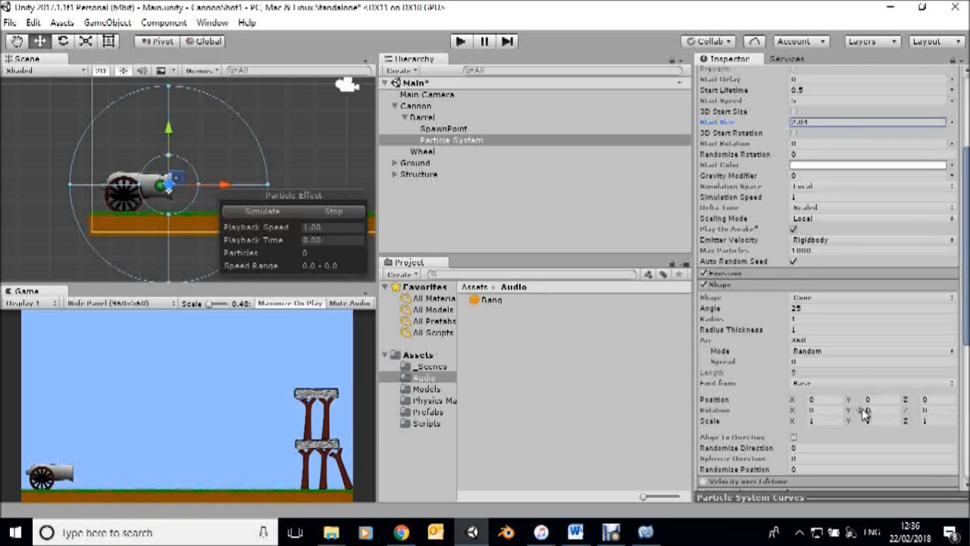
{"action": "left_click_drag", "start_coordinate": [861, 413], "coordinate": [517, 396]}
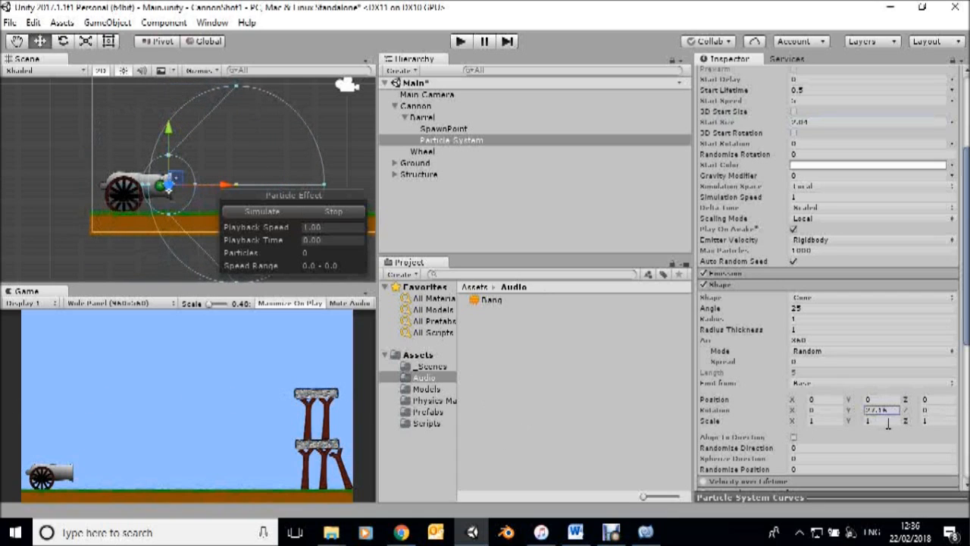
{"action": "left_click", "coordinate": [891, 412]}
{"action": "type", "text": "90"}
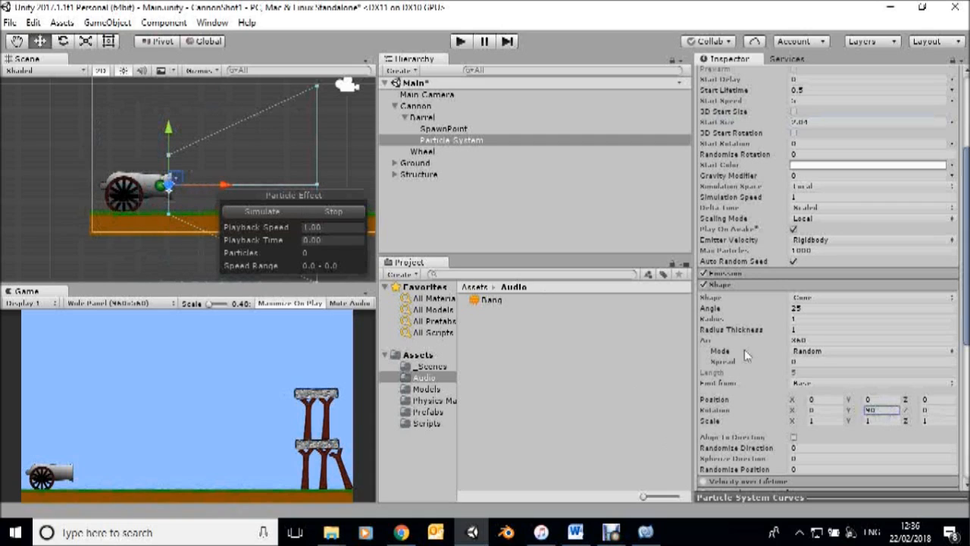
- Reduce the Radius of the particle system's cone shape to 0.46 and simulate the effect
{"action": "left_click", "coordinate": [774, 319]}
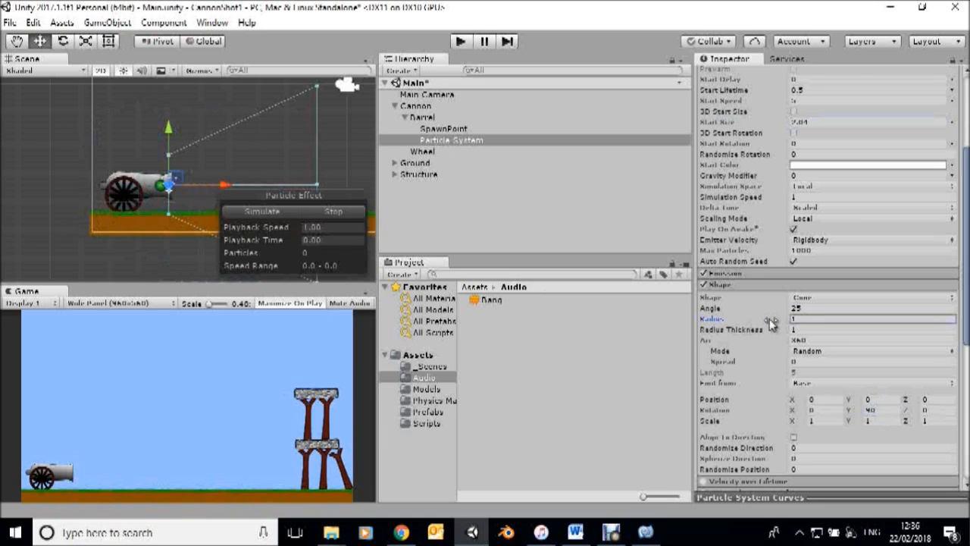
{"action": "type", "text": "0.01"}
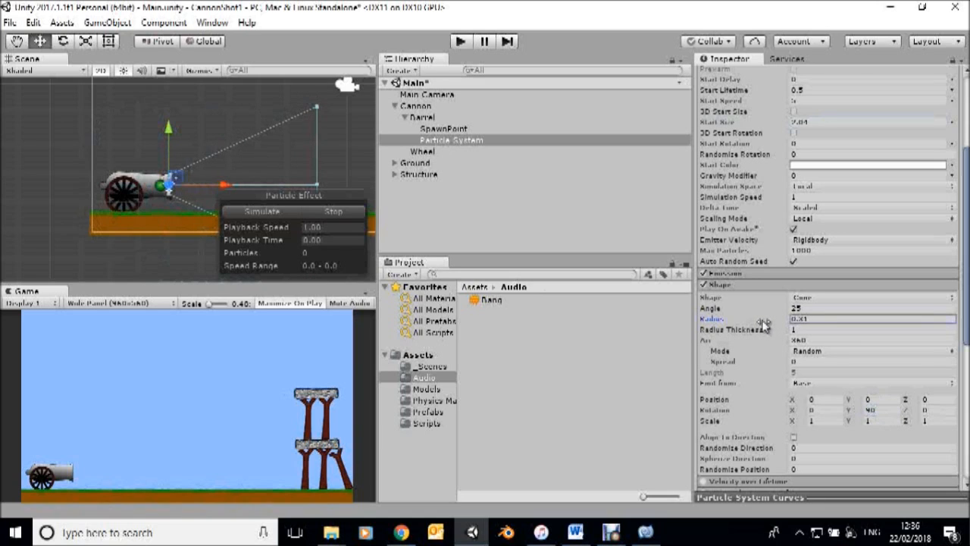
{"action": "left_click_drag", "start_coordinate": [764, 323], "coordinate": [766, 325]}
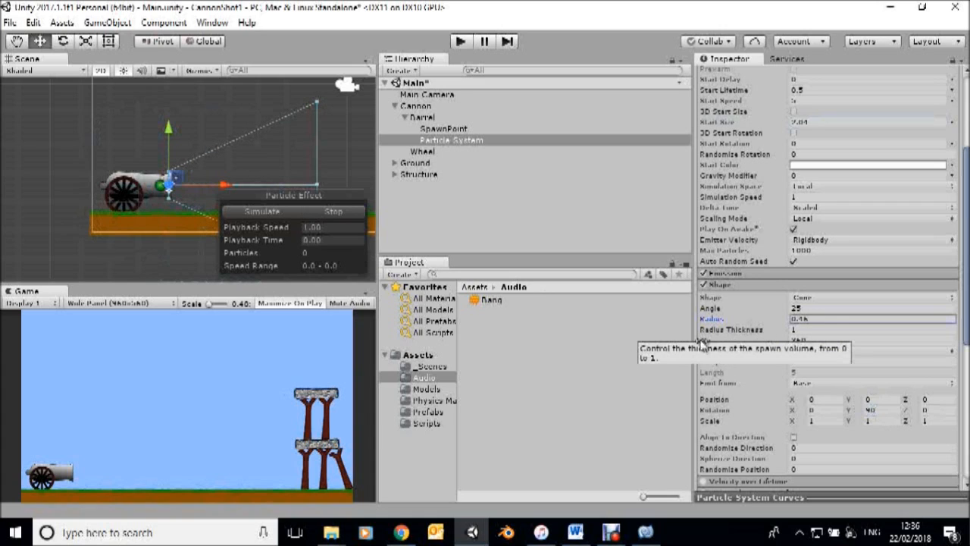
{"action": "left_click", "coordinate": [273, 215]}
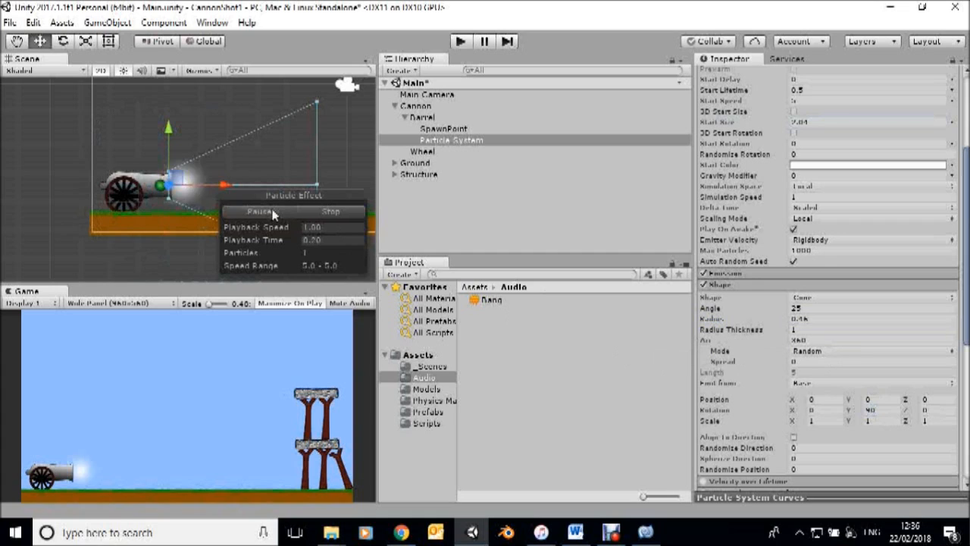
{"action": "left_click", "coordinate": [278, 215]}
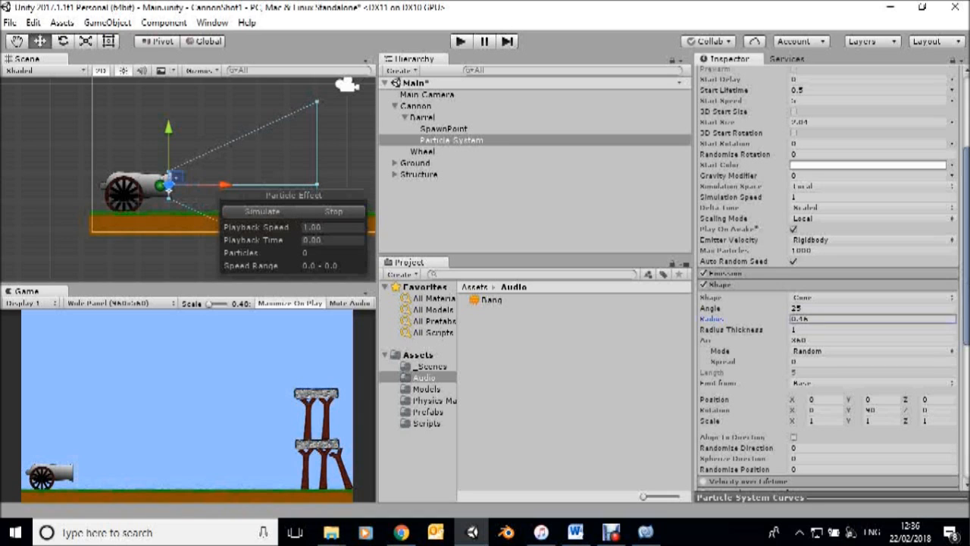
- Enable the Color over Lifetime module and set its gradient's starting color to orange (F89314)
{"action": "scroll", "coordinate": [827, 280], "scroll_direction": "down", "scroll_amount": 5}
{"action": "scroll", "coordinate": [828, 281], "scroll_direction": "down", "scroll_amount": 4}
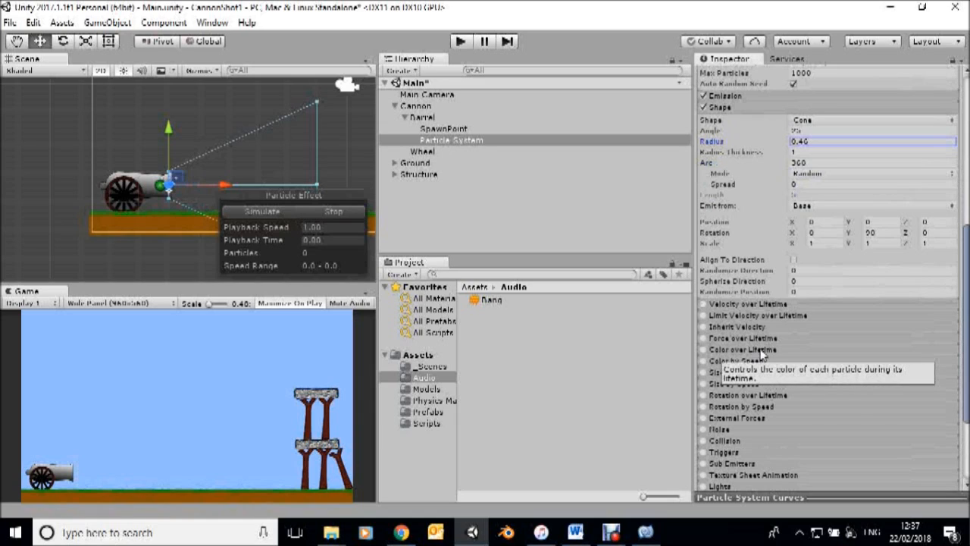
{"action": "left_click", "coordinate": [704, 350]}
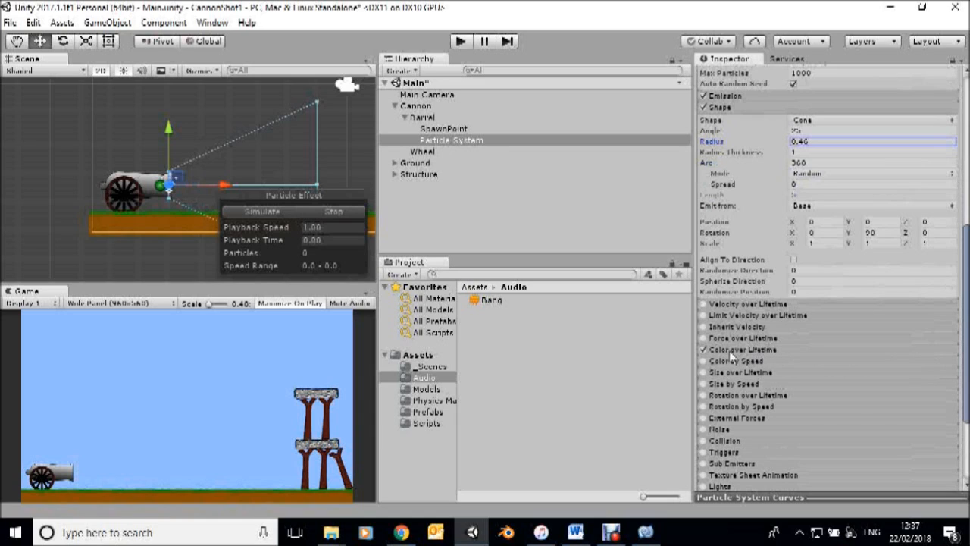
{"action": "left_click", "coordinate": [731, 349]}
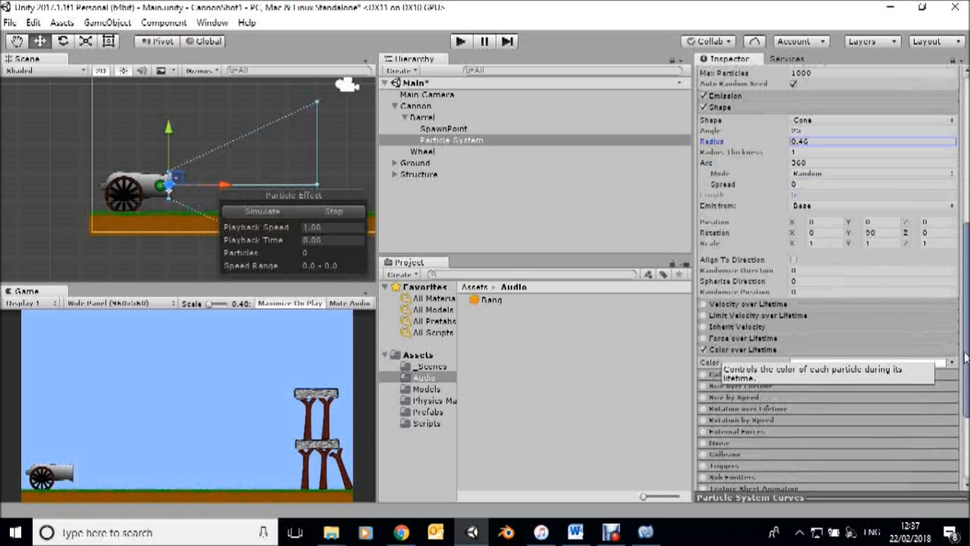
{"action": "scroll", "coordinate": [915, 341], "scroll_direction": "down", "scroll_amount": 1}
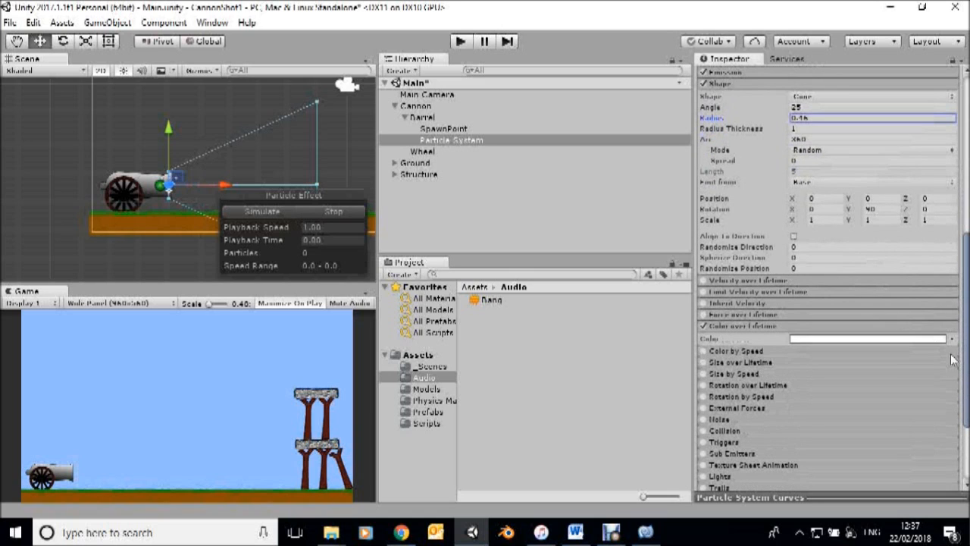
{"action": "left_click", "coordinate": [915, 341]}
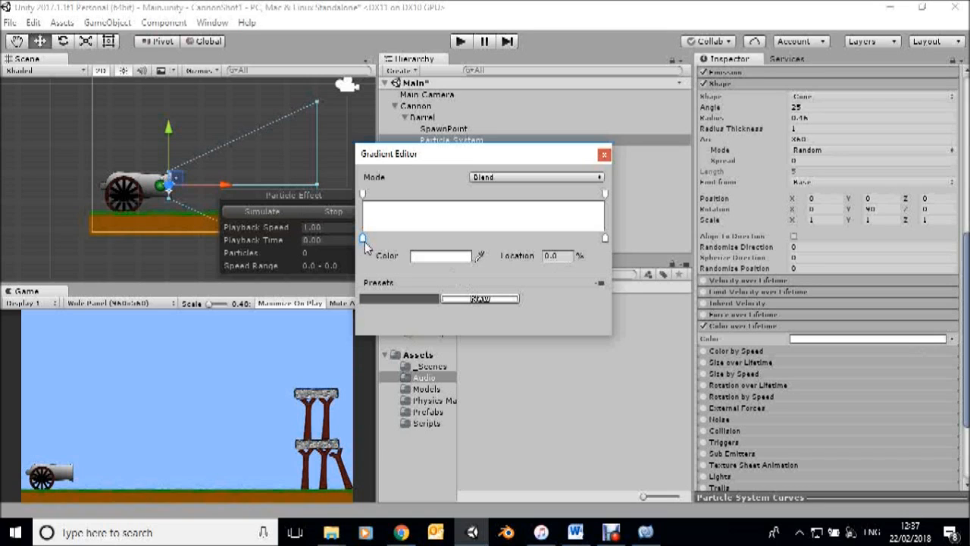
{"action": "left_click", "coordinate": [425, 257]}
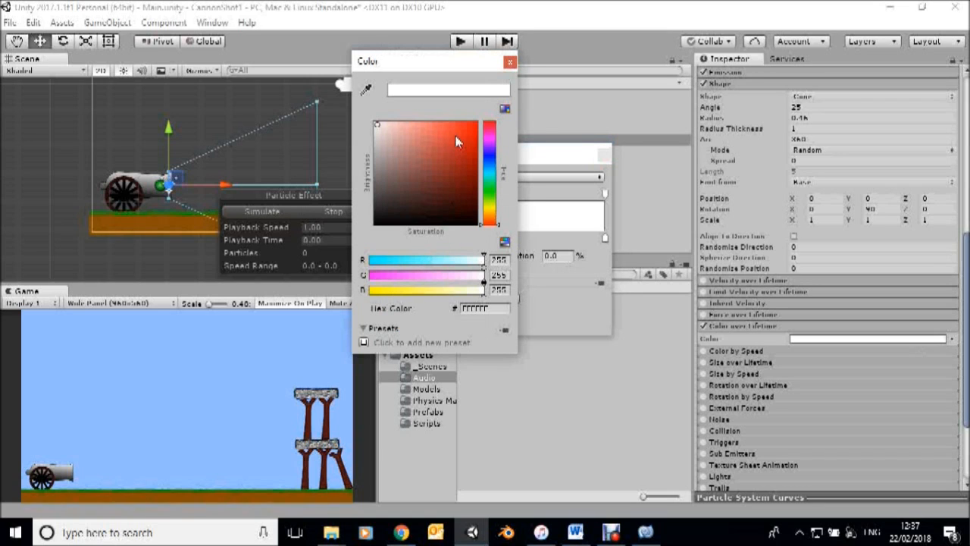
{"action": "left_click", "coordinate": [467, 127]}
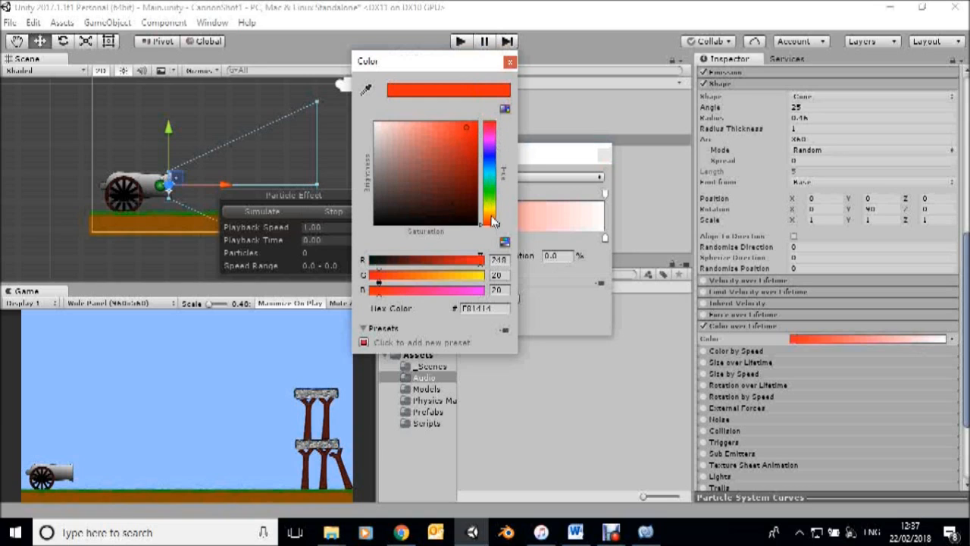
{"action": "left_click_drag", "start_coordinate": [491, 225], "coordinate": [494, 220]}
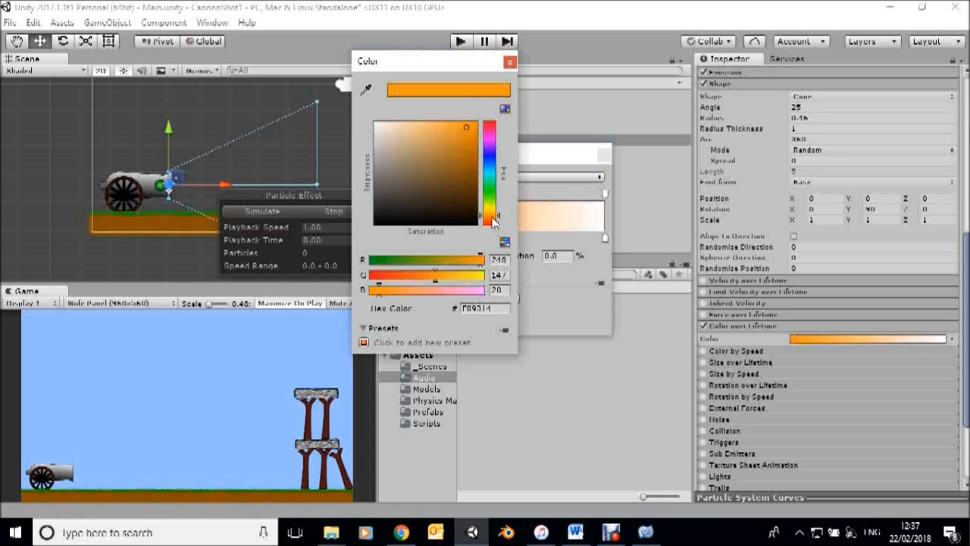
{"action": "left_click", "coordinate": [508, 64]}
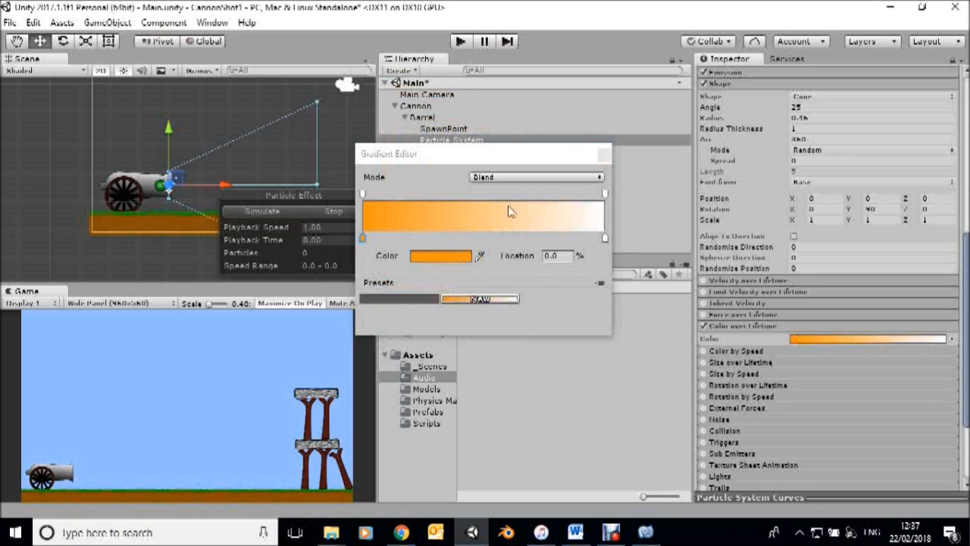
- Fade the gradient's end to alpha 0, add an alpha 255 key at about 76.2%, and simulate the effect
{"action": "left_click", "coordinate": [605, 194]}
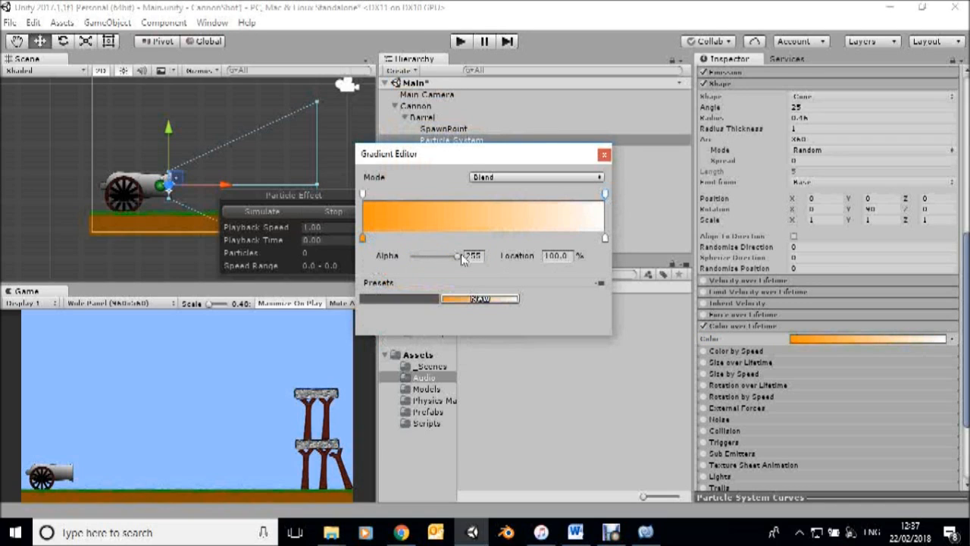
{"action": "left_click_drag", "start_coordinate": [459, 255], "coordinate": [394, 256]}
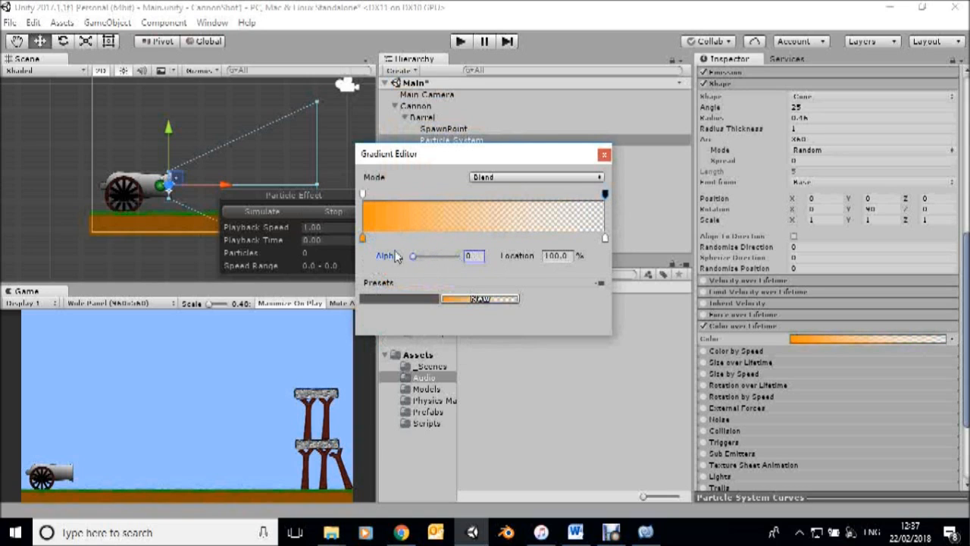
{"action": "left_click", "coordinate": [529, 196]}
{"action": "left_click_drag", "start_coordinate": [428, 255], "coordinate": [473, 258]}
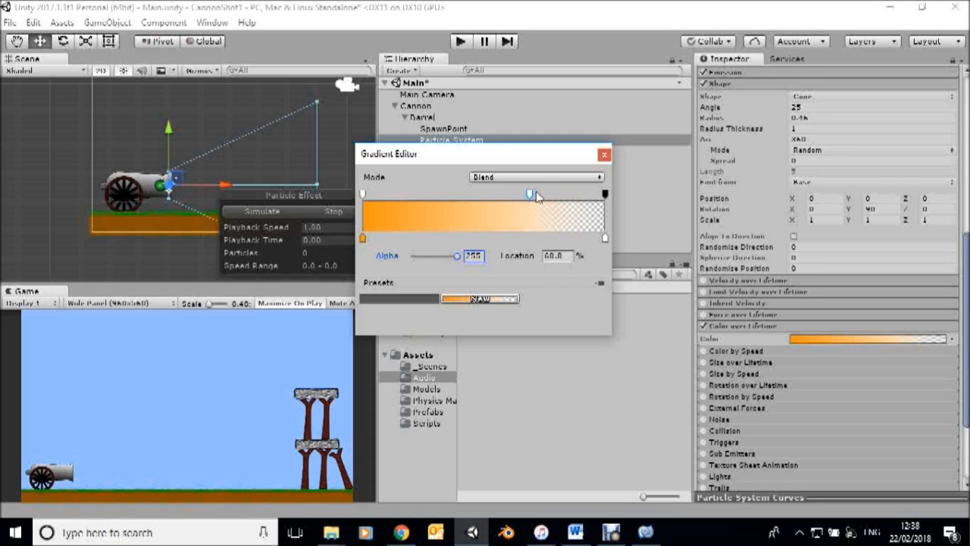
{"action": "left_click_drag", "start_coordinate": [531, 195], "coordinate": [548, 195]}
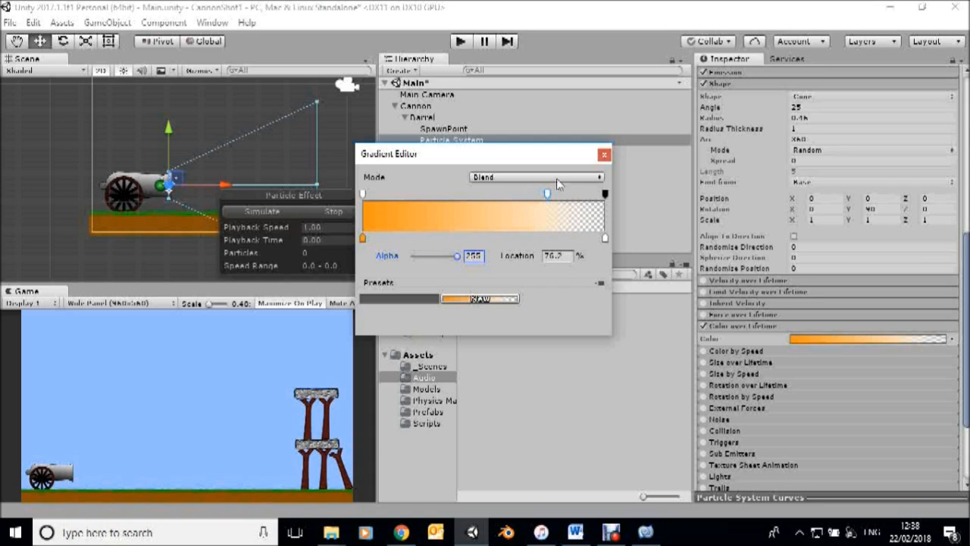
{"action": "left_click", "coordinate": [605, 157]}
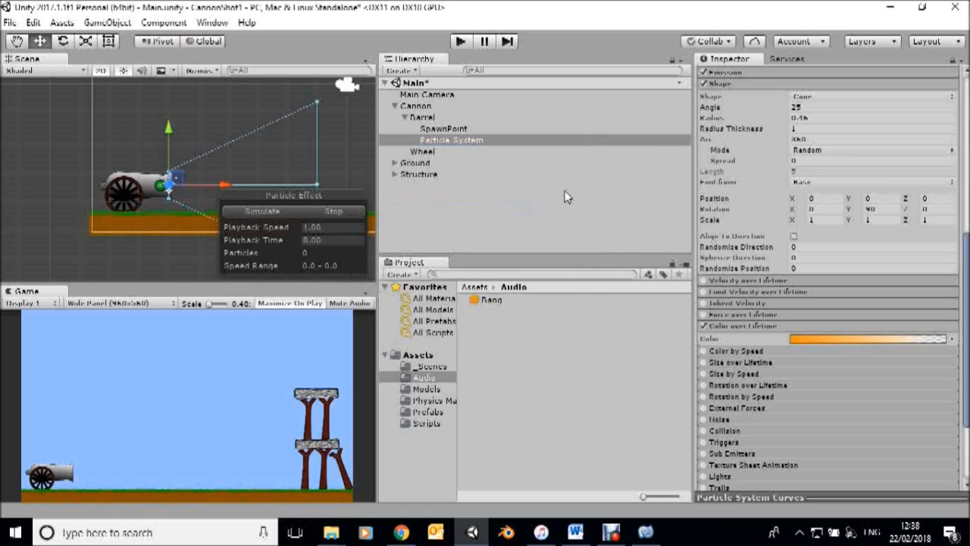
{"action": "left_click", "coordinate": [274, 213]}
{"action": "left_click", "coordinate": [282, 214]}
{"action": "left_click", "coordinate": [280, 215]}
- Enable and expand the Size over Lifetime module, then simulate the effect
{"action": "left_click", "coordinate": [704, 362]}
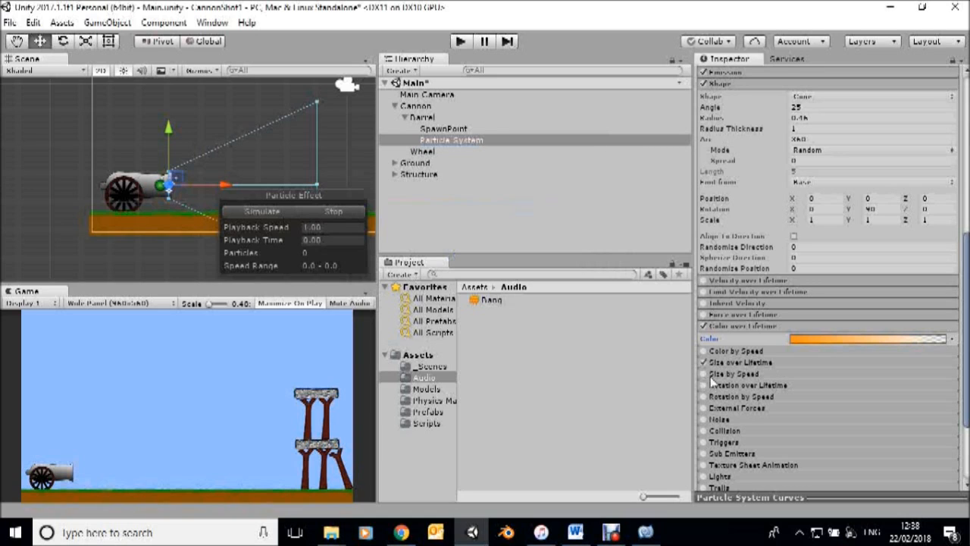
{"action": "left_click", "coordinate": [781, 362]}
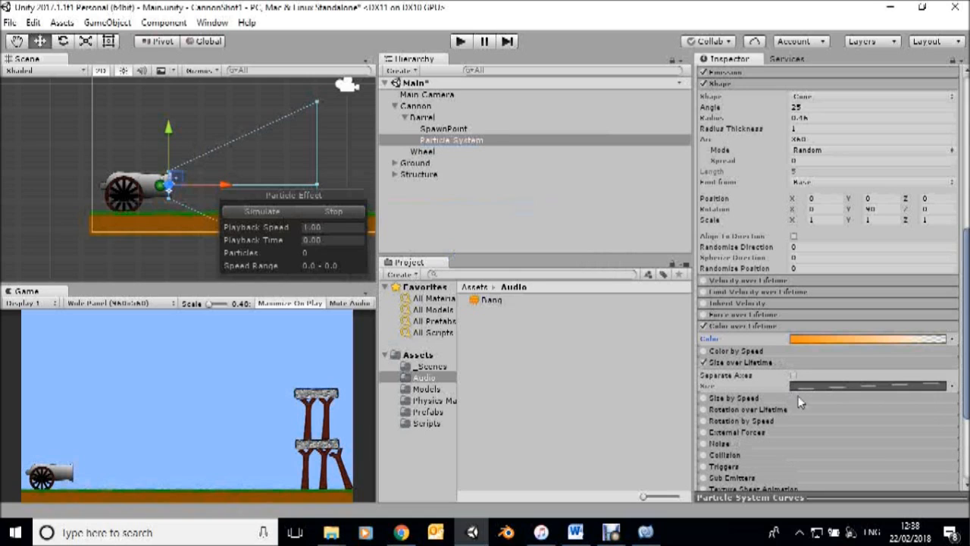
{"action": "left_click", "coordinate": [272, 212]}
{"action": "left_click", "coordinate": [279, 210]}
- Set the particles' Start Size to 4 and simulate the effect
{"action": "left_click_drag", "start_coordinate": [966, 282], "coordinate": [964, 163]}
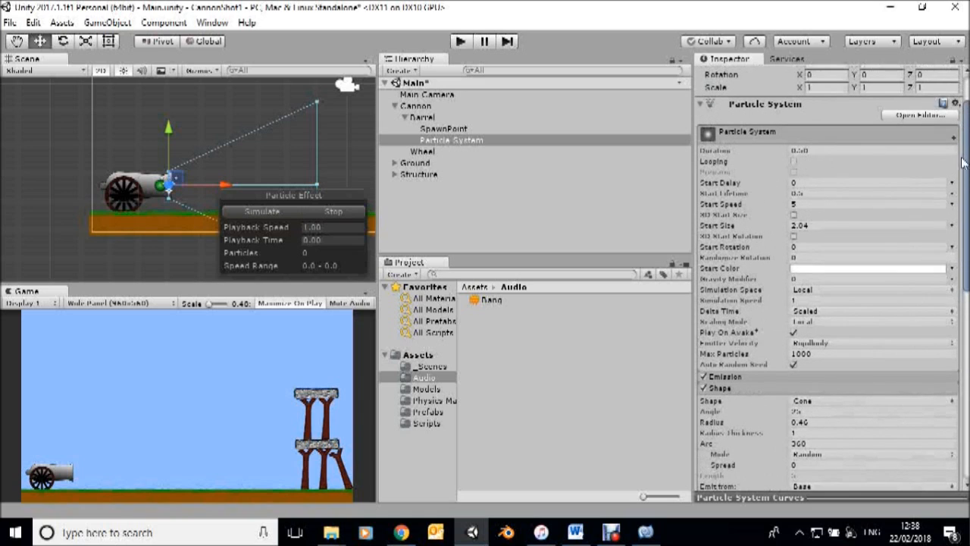
{"action": "left_click", "coordinate": [804, 226]}
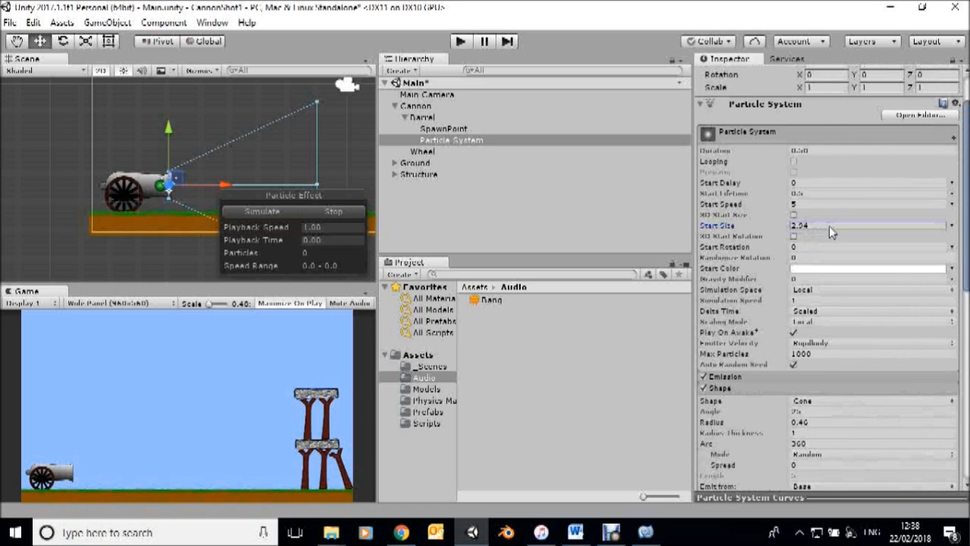
{"action": "key", "text": "Return"}
{"action": "type", "text": "4"}
{"action": "left_click", "coordinate": [278, 213]}
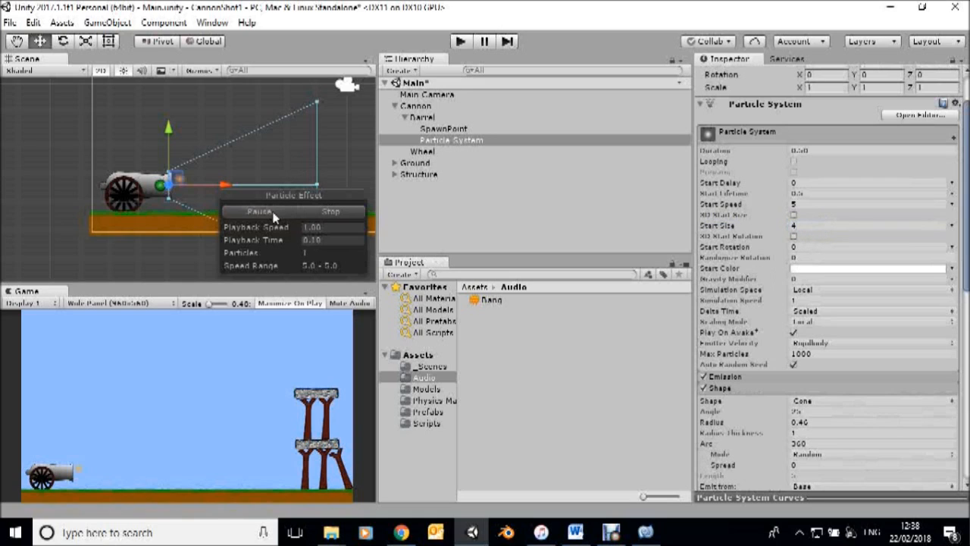
{"action": "left_click", "coordinate": [279, 214]}
{"action": "left_click", "coordinate": [282, 214]}
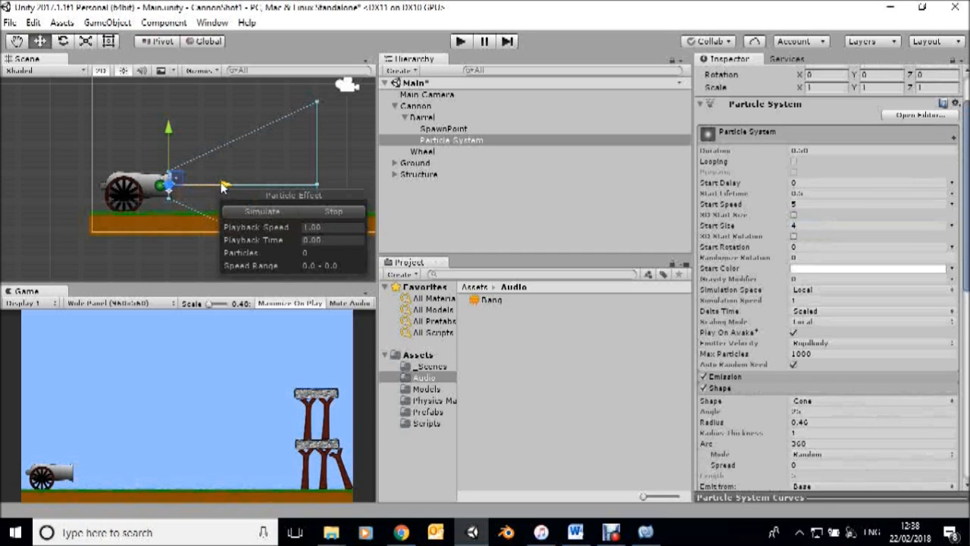
- Nudge the Particle System slightly back toward the barrel and set its Start Size to 6, simulating the effect
{"action": "left_click_drag", "start_coordinate": [227, 185], "coordinate": [225, 185]}
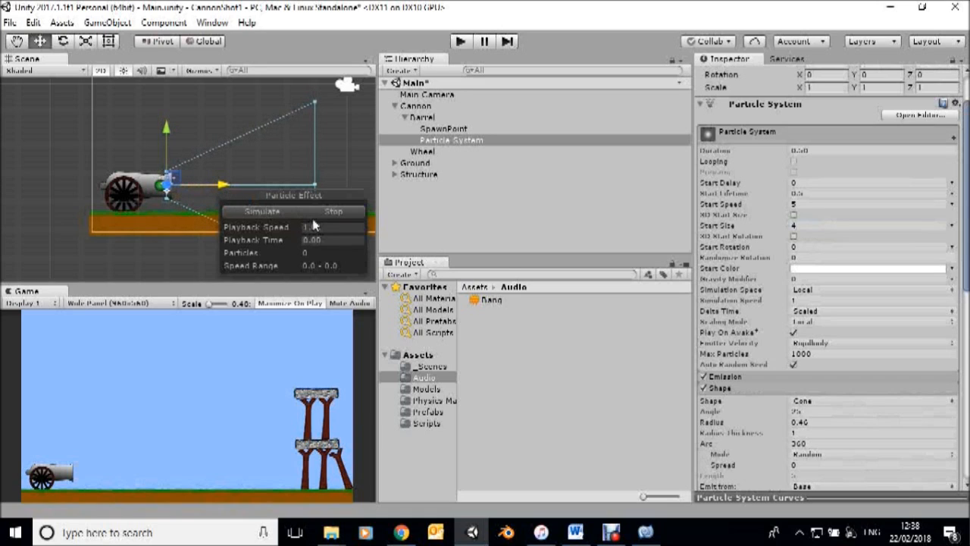
{"action": "left_click", "coordinate": [275, 213]}
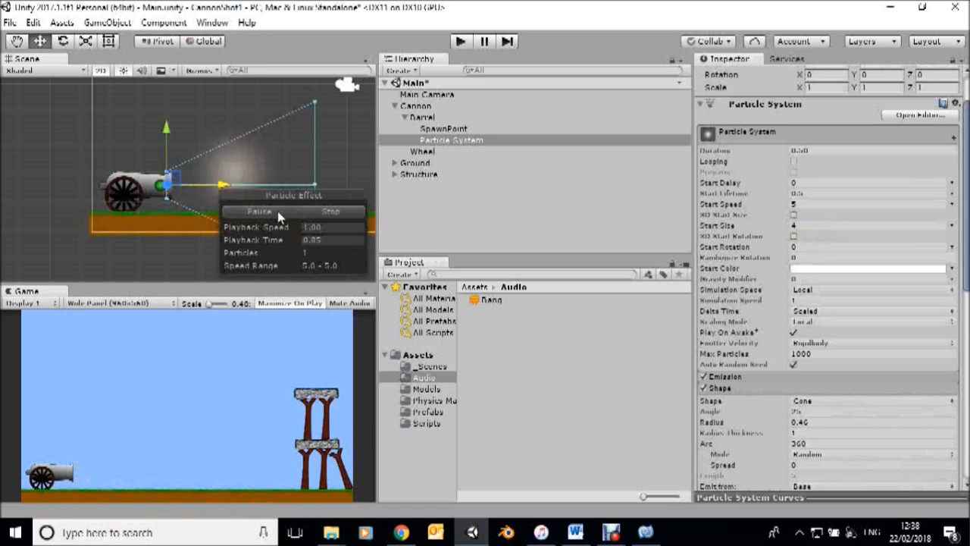
{"action": "left_click", "coordinate": [804, 225]}
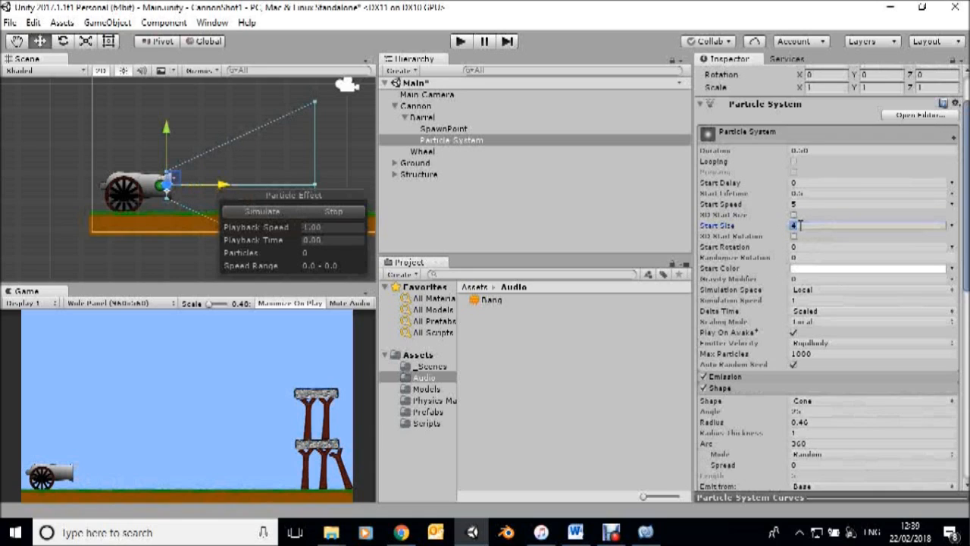
{"action": "type", "text": "6"}
{"action": "left_click", "coordinate": [265, 212]}
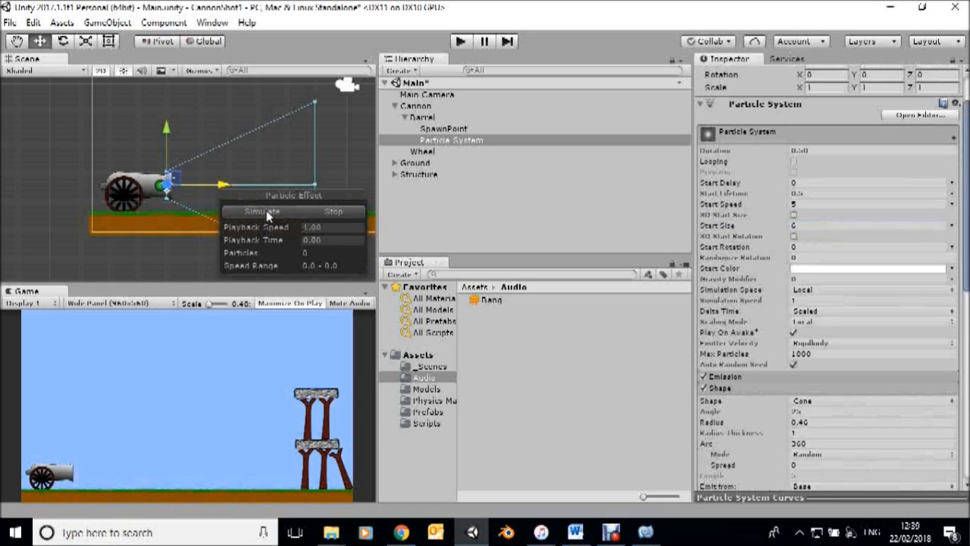
{"action": "left_click", "coordinate": [266, 210]}
- Move the Particle System further back inside the barrel's muzzle and simulate the effect
{"action": "left_click_drag", "start_coordinate": [226, 187], "coordinate": [218, 187]}
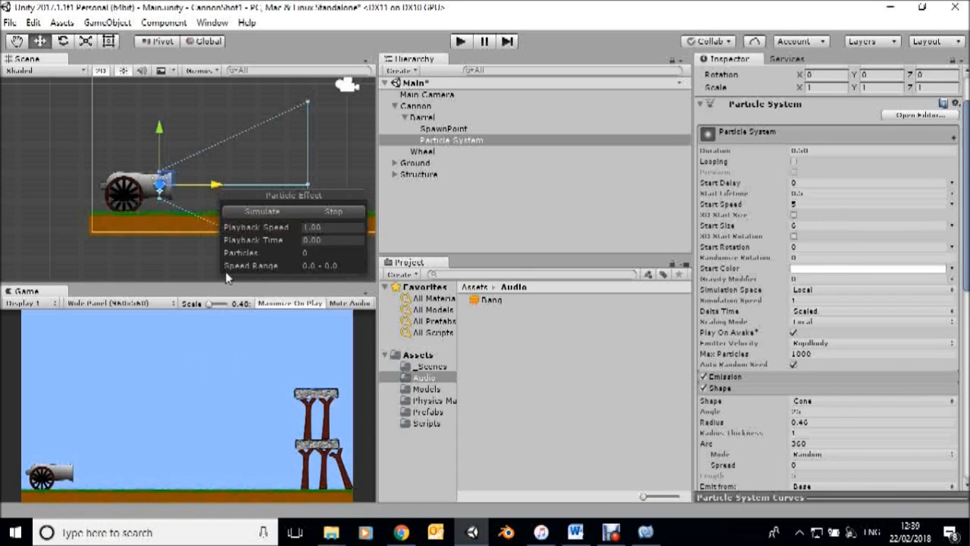
{"action": "left_click", "coordinate": [260, 212]}
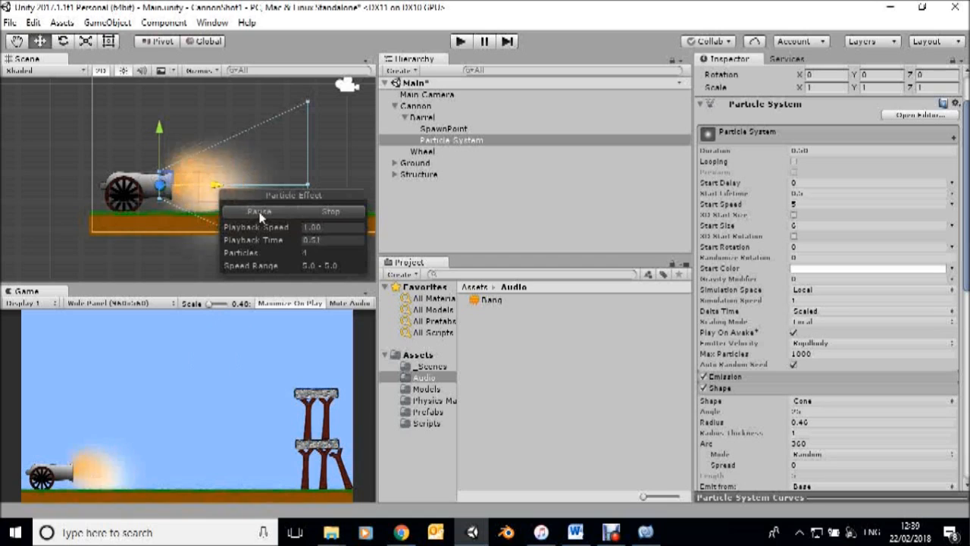
{"action": "left_click", "coordinate": [261, 212]}
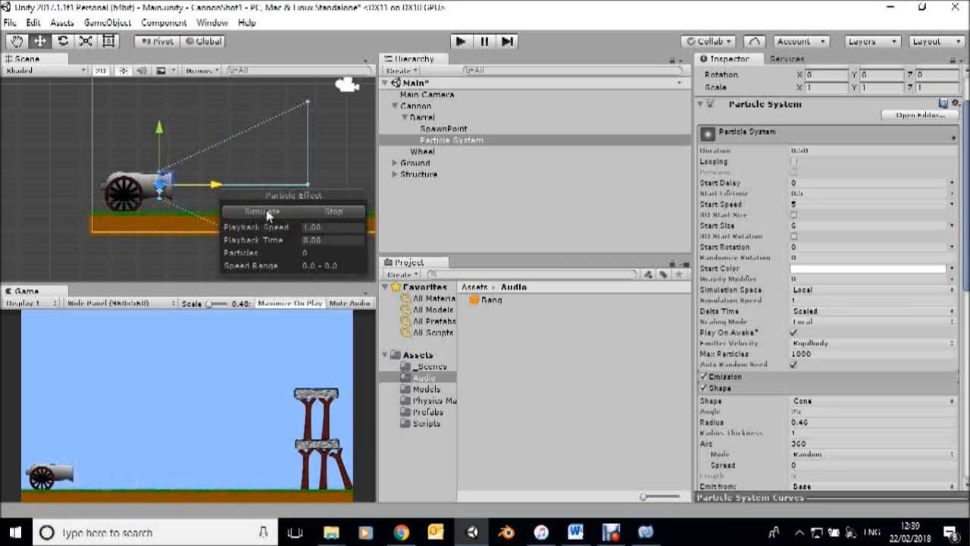
{"action": "left_click", "coordinate": [269, 213]}
- Review the particle system's remaining modules and select the Barrel object to inspect its Cannon Control script
{"action": "scroll", "coordinate": [967, 253], "scroll_direction": "down", "scroll_amount": 10}
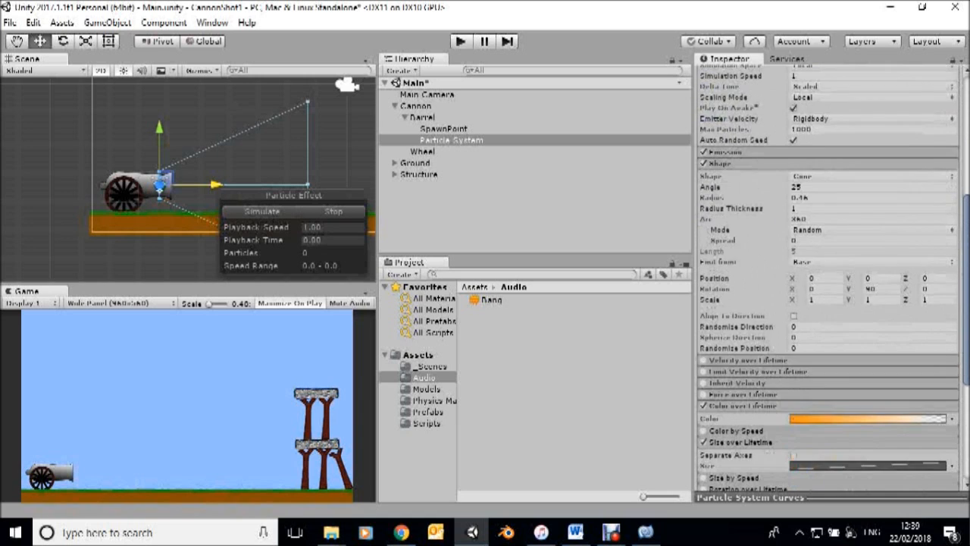
{"action": "scroll", "coordinate": [967, 253], "scroll_direction": "down", "scroll_amount": 1}
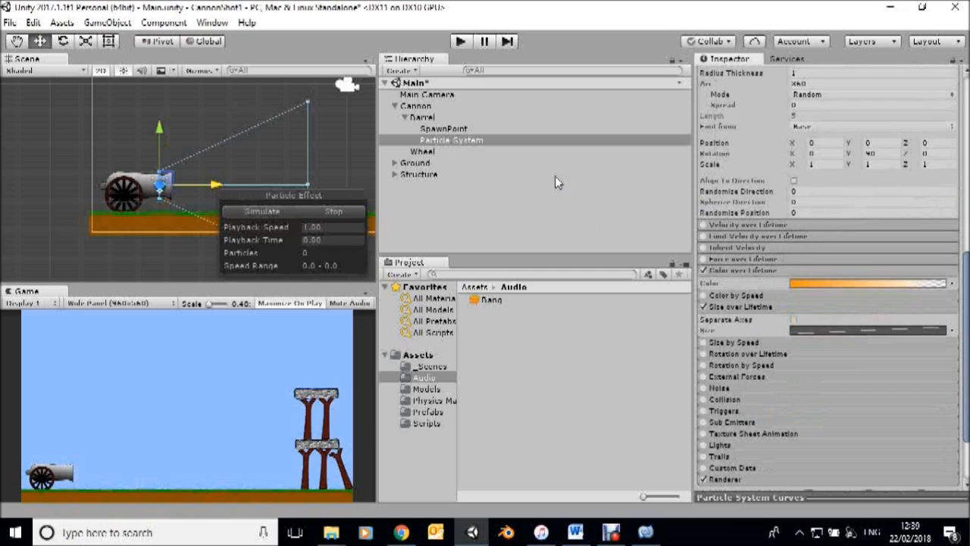
{"action": "left_click", "coordinate": [423, 119]}
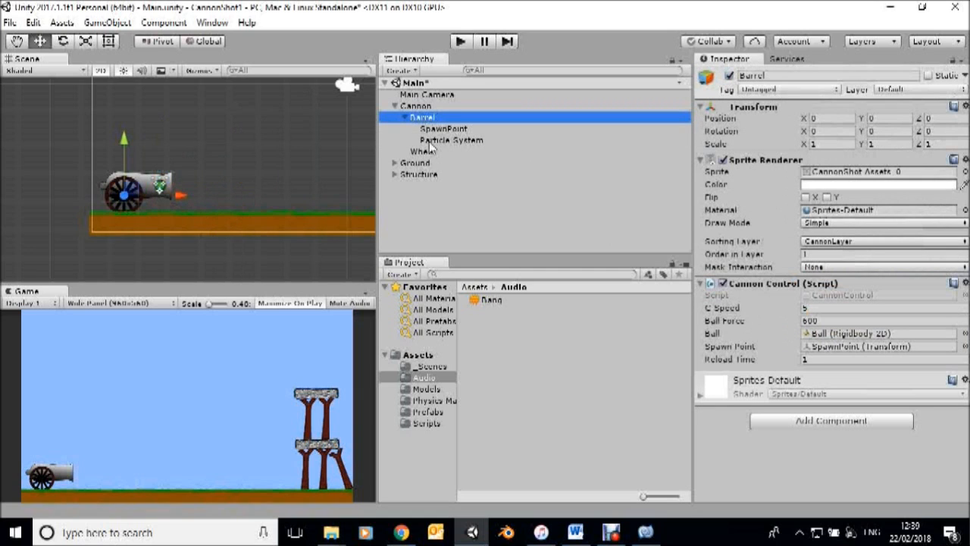
- Rename the Barrel's Particle System object to Smoke and disable its Play On Awake option
{"action": "left_click", "coordinate": [432, 142]}
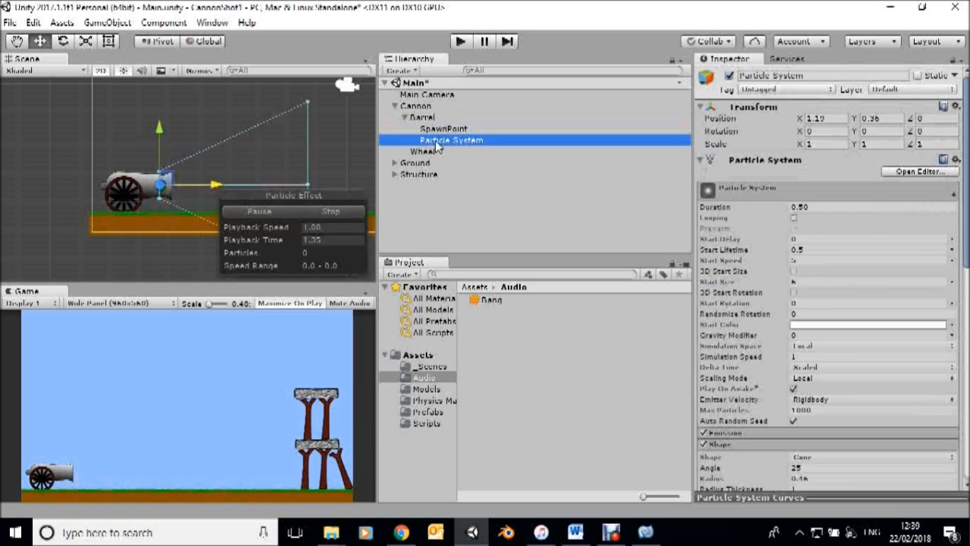
{"action": "left_click", "coordinate": [439, 142]}
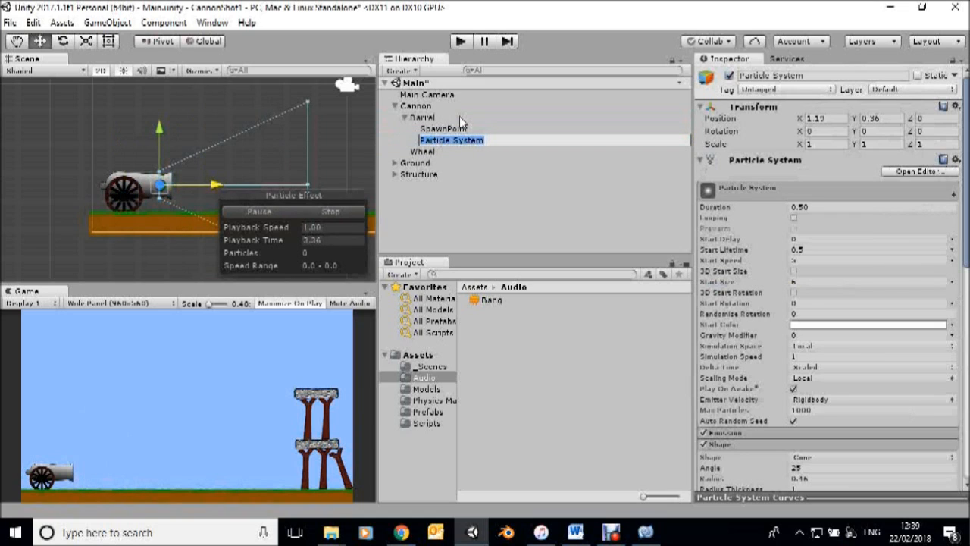
{"action": "type", "text": "Smoke"}
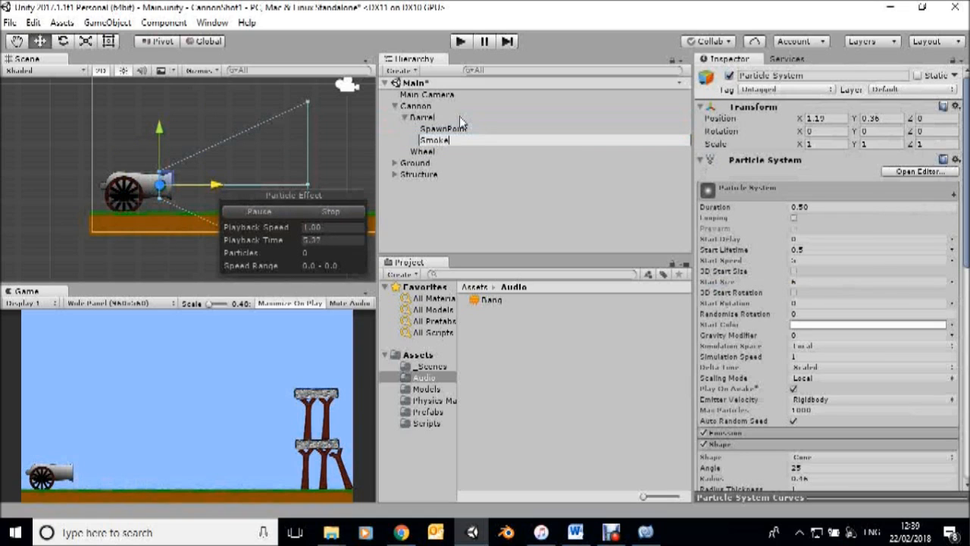
{"action": "key", "text": "Return"}
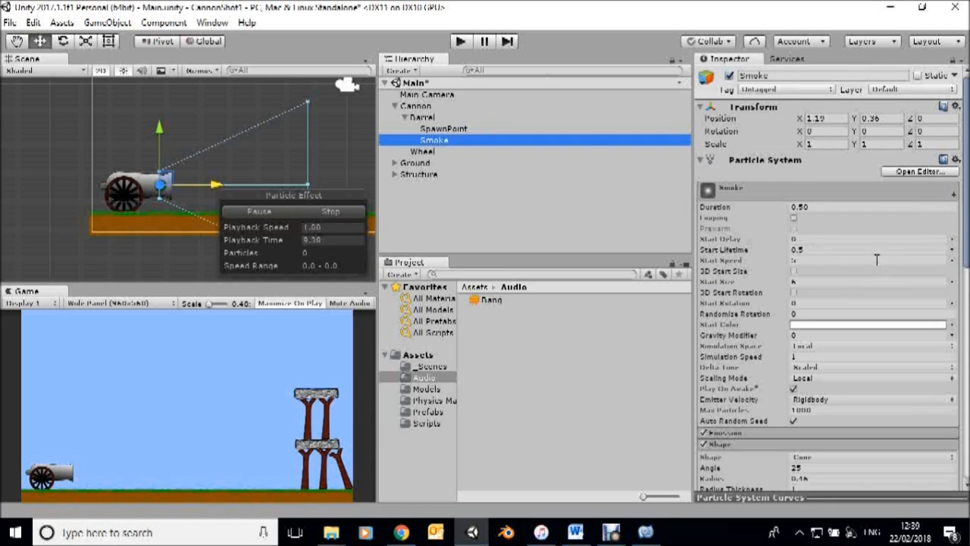
{"action": "left_click", "coordinate": [794, 388]}
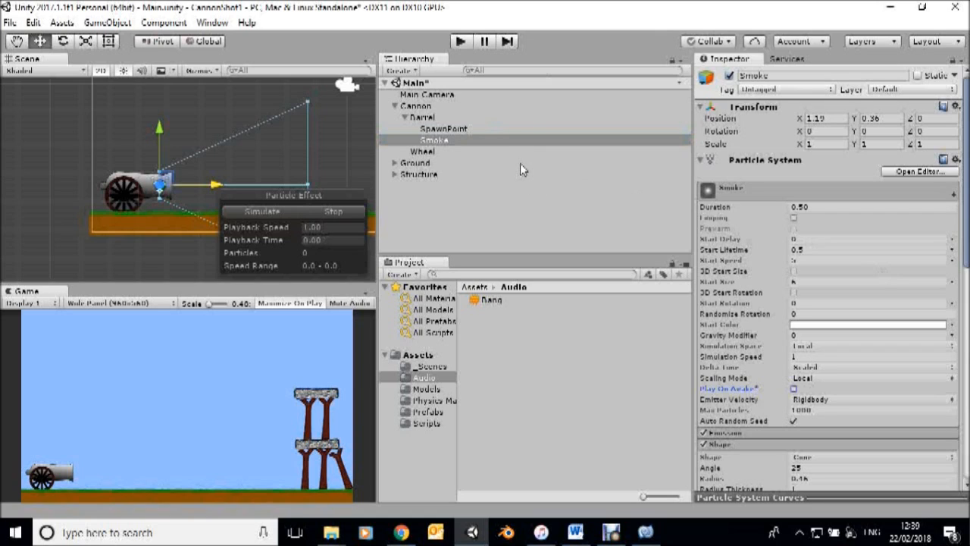
- Open the Barrel's Cannon Control script for editing in MonoDevelop
{"action": "left_click", "coordinate": [426, 118]}
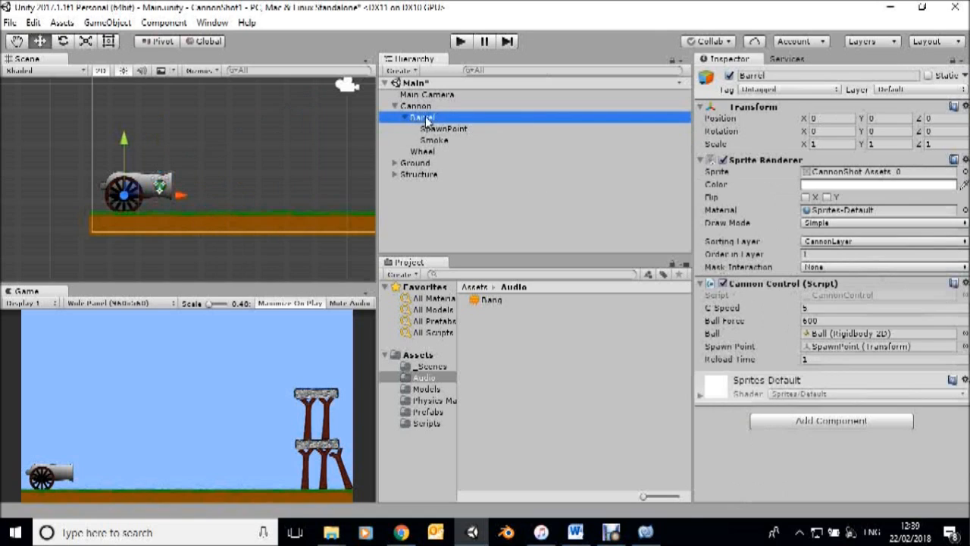
{"action": "left_click", "coordinate": [965, 284]}
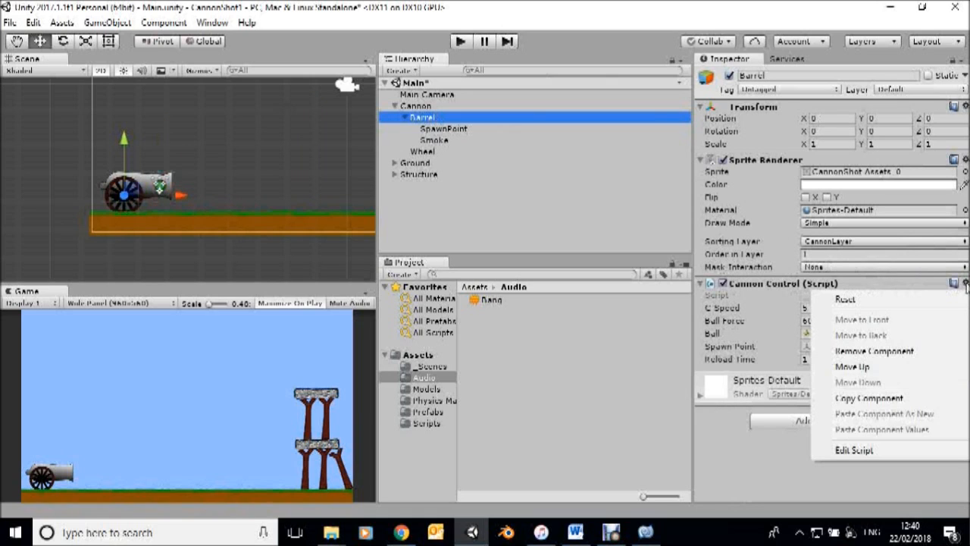
{"action": "left_click", "coordinate": [854, 449]}
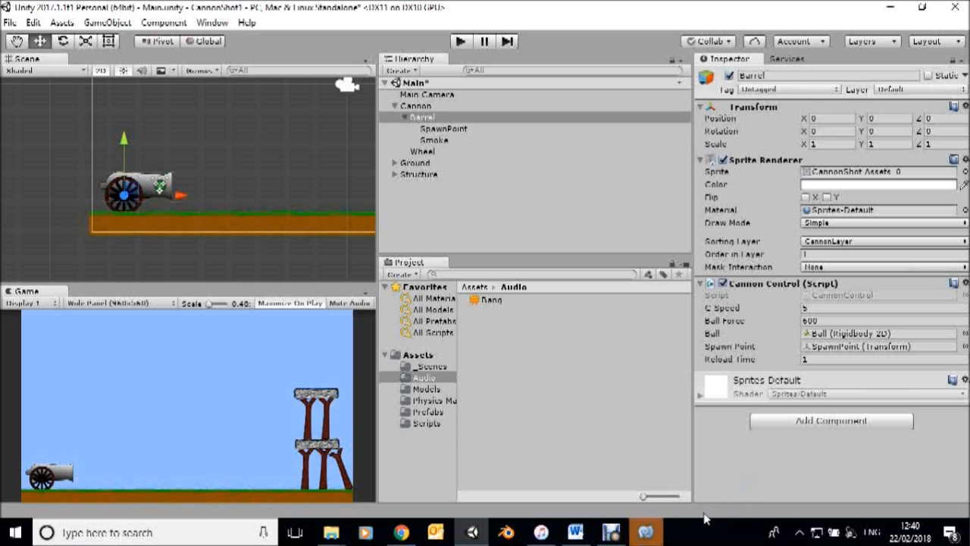
{"action": "left_click", "coordinate": [648, 535]}
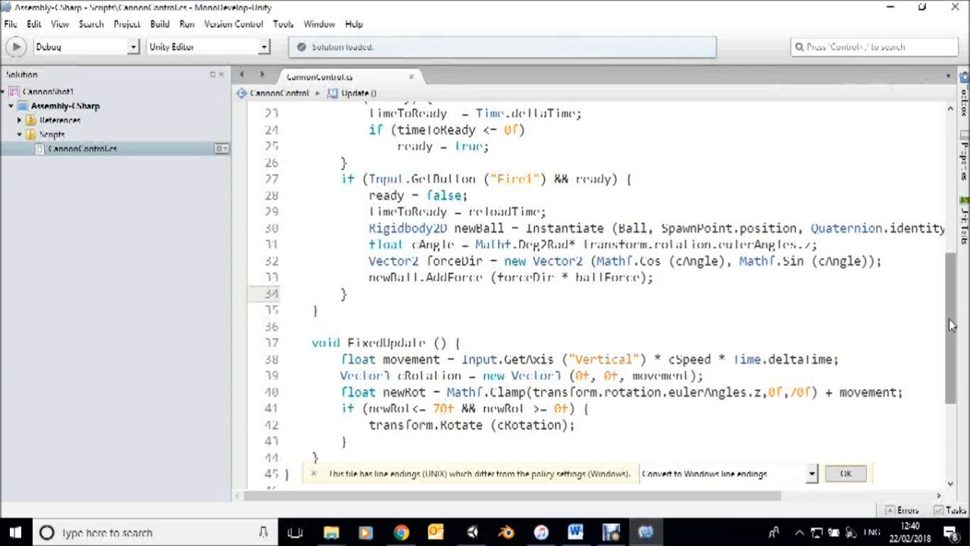
- Declare "public ParticleSystem smoke;" below the reloadTime variable in the CannonControl class
{"action": "left_click_drag", "start_coordinate": [951, 326], "coordinate": [949, 176]}
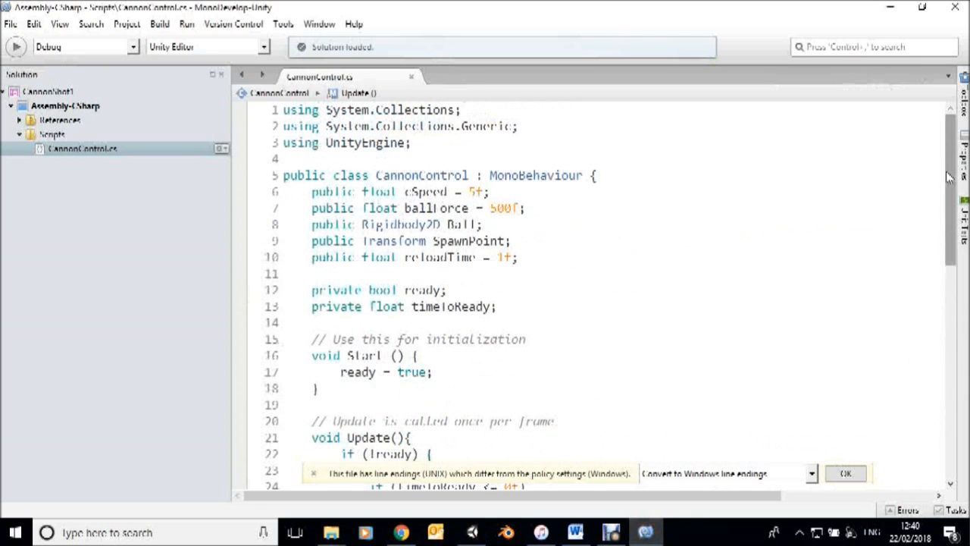
{"action": "left_click", "coordinate": [526, 257]}
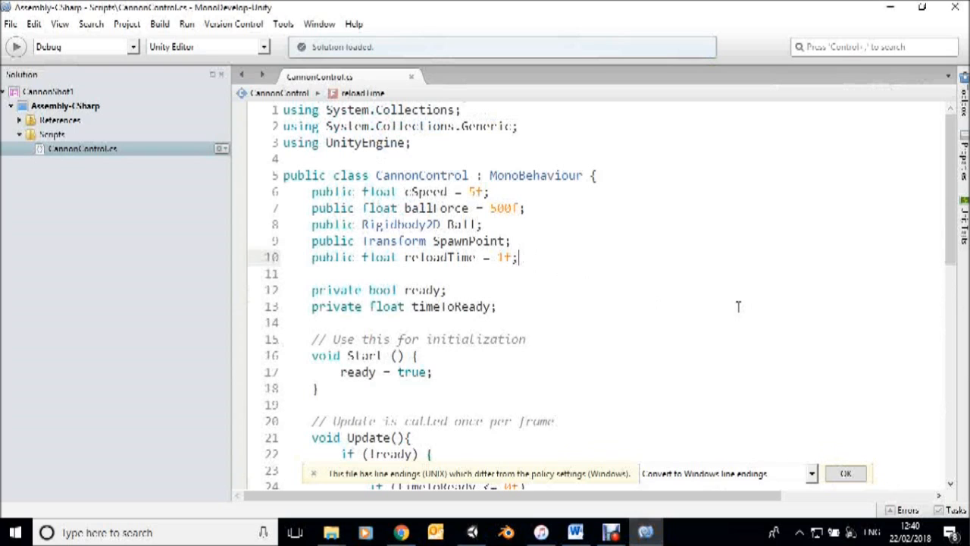
{"action": "key", "text": "Return"}
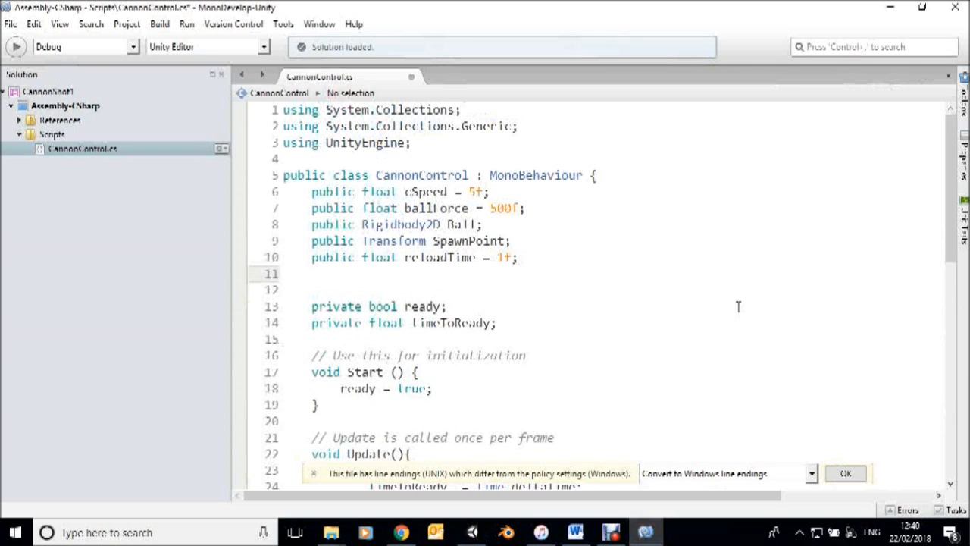
{"action": "type", "text": "public Pa"}
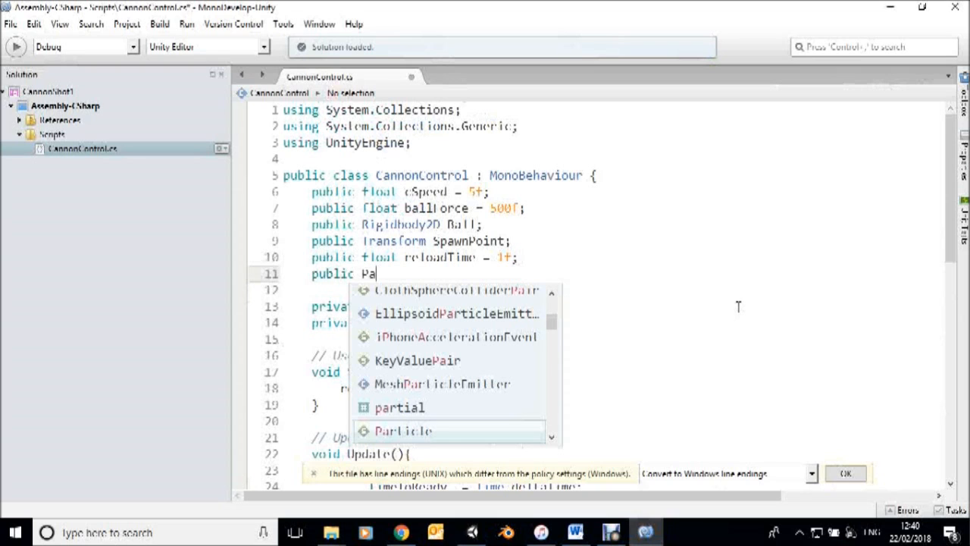
{"action": "type", "text": "rticleS"}
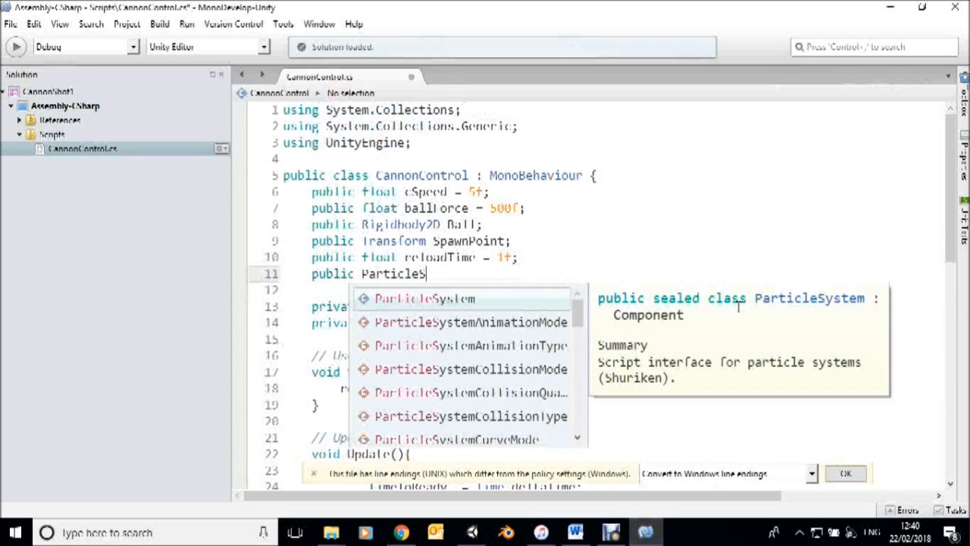
{"action": "key", "text": "Return"}
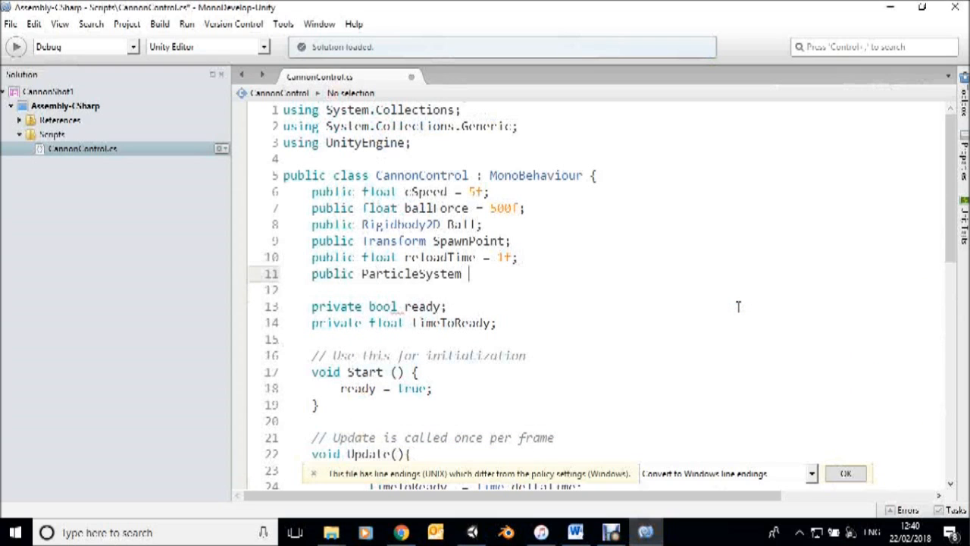
{"action": "type", "text": "smoke;"}
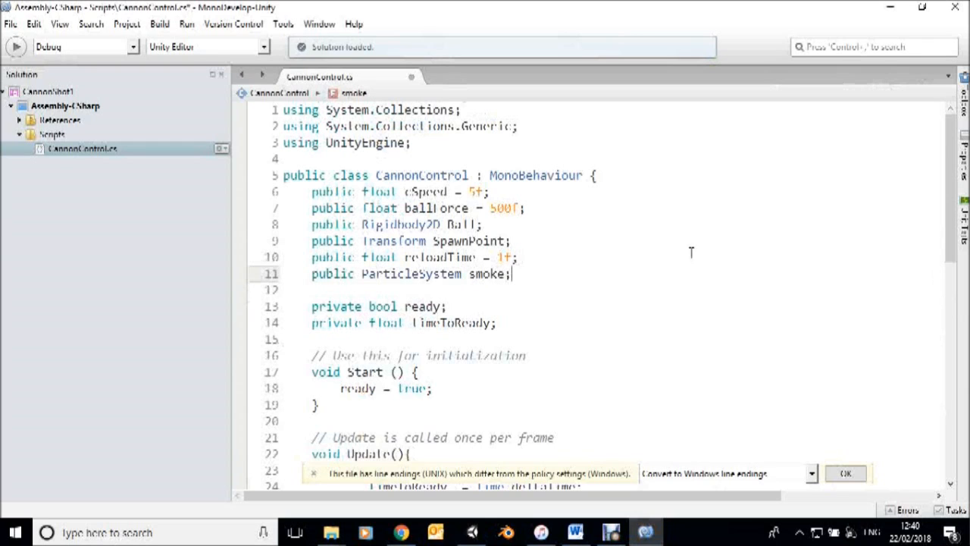
- Add "smoke.Play ();" after the newBall.AddForce line inside the Fire1 block of Update
{"action": "scroll", "coordinate": [597, 321], "scroll_direction": "down", "scroll_amount": 1}
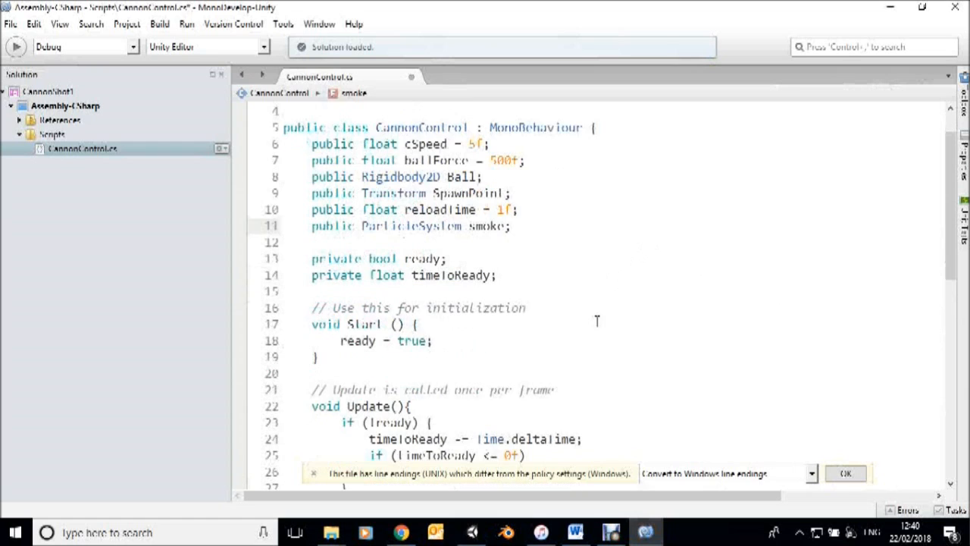
{"action": "left_click", "coordinate": [434, 341]}
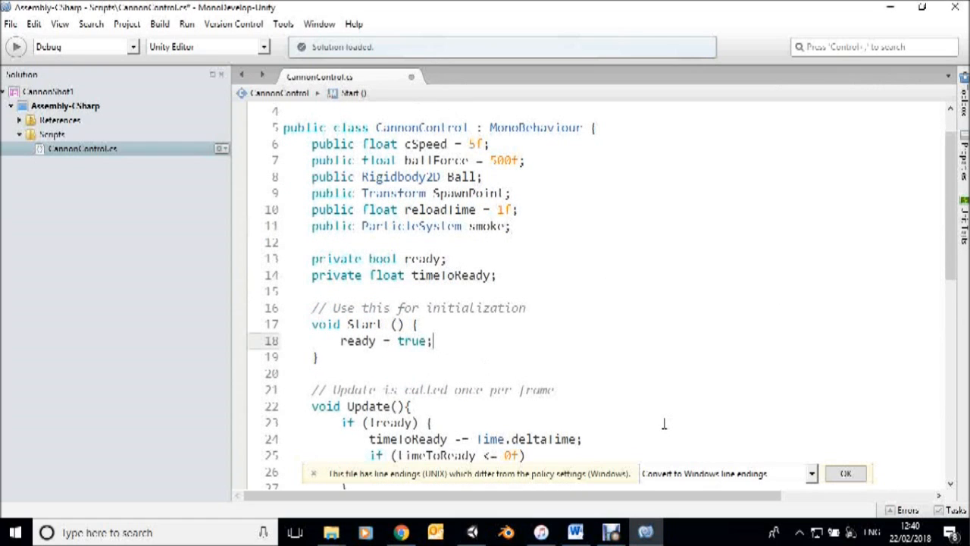
{"action": "scroll", "coordinate": [574, 343], "scroll_direction": "down", "scroll_amount": 2}
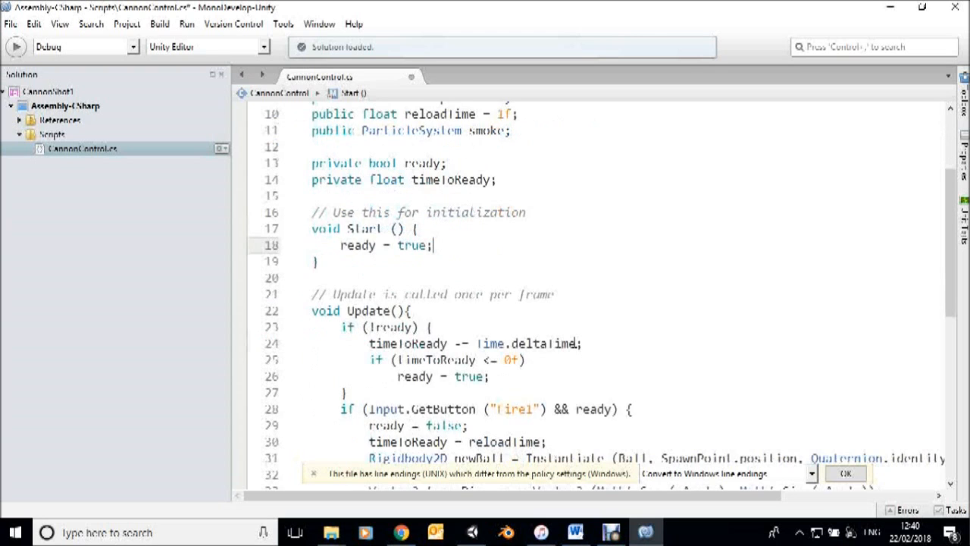
{"action": "scroll", "coordinate": [577, 344], "scroll_direction": "down", "scroll_amount": 2}
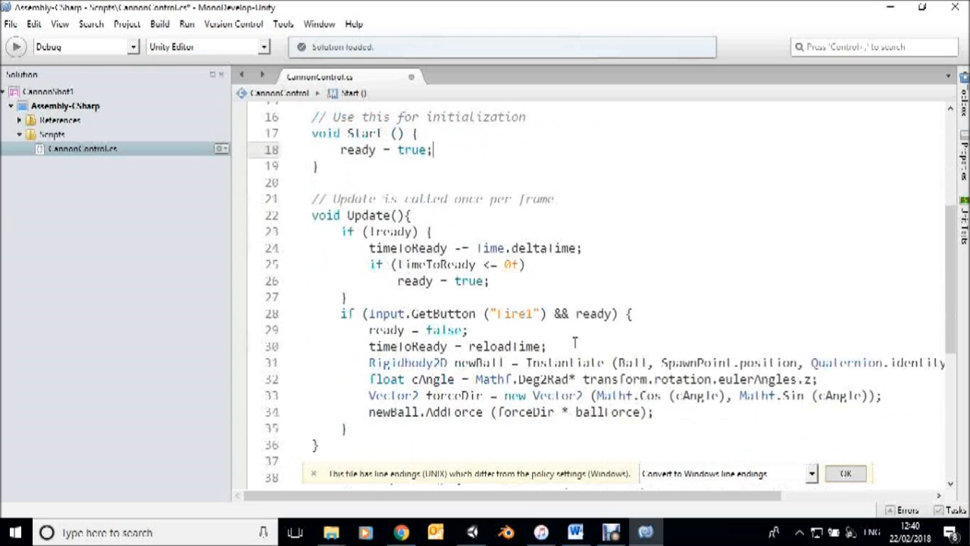
{"action": "left_click", "coordinate": [659, 413]}
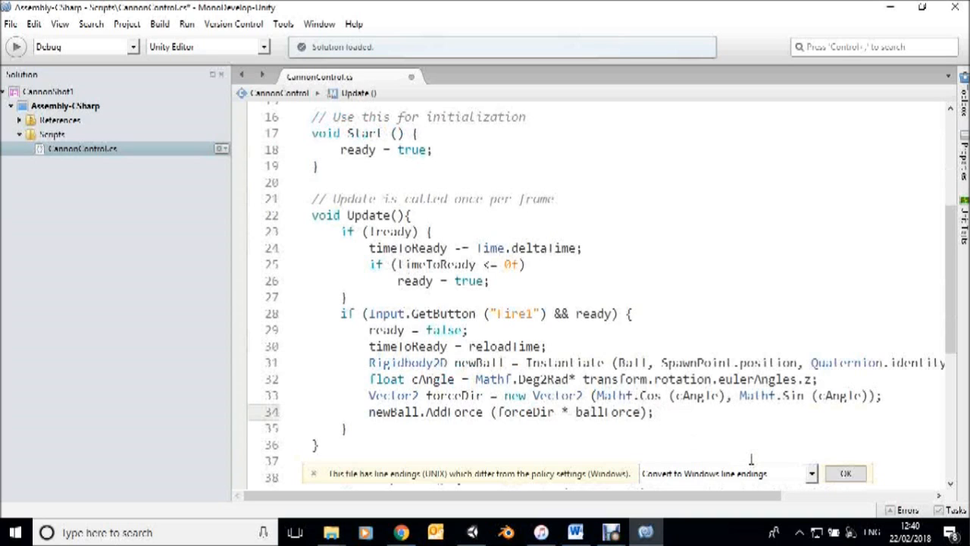
{"action": "key", "text": "Return"}
{"action": "type", "text": "smo"}
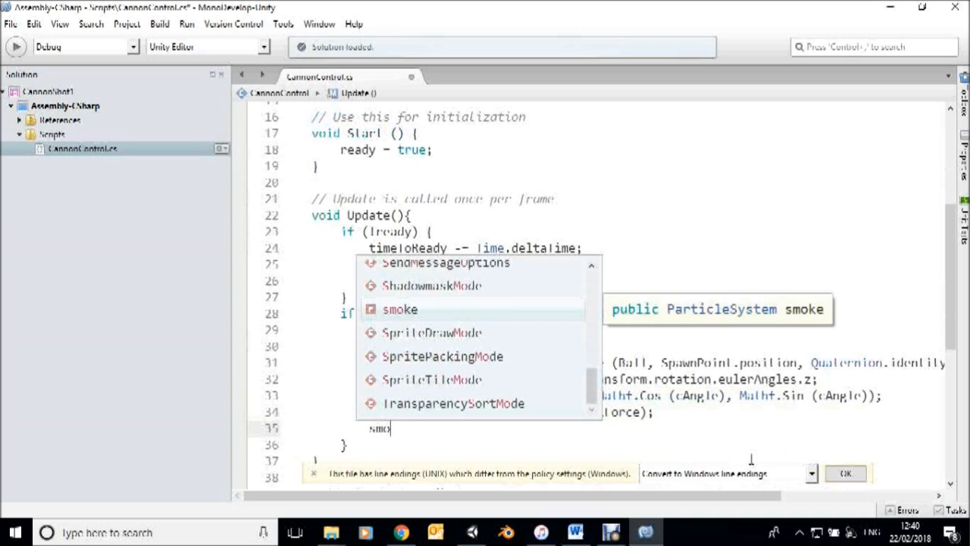
{"action": "type", "text": "ke.P"}
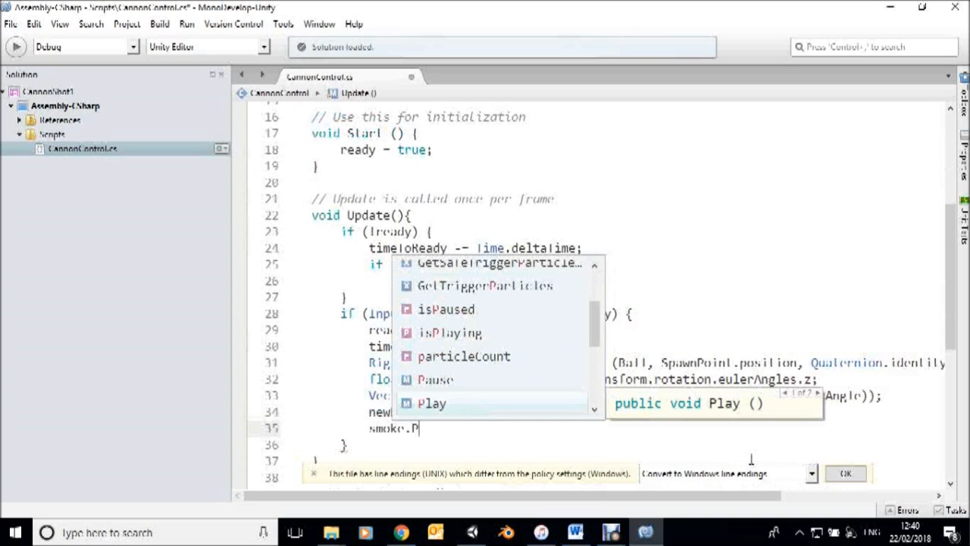
{"action": "key", "text": "Escape"}
{"action": "type", "text": "lay "}
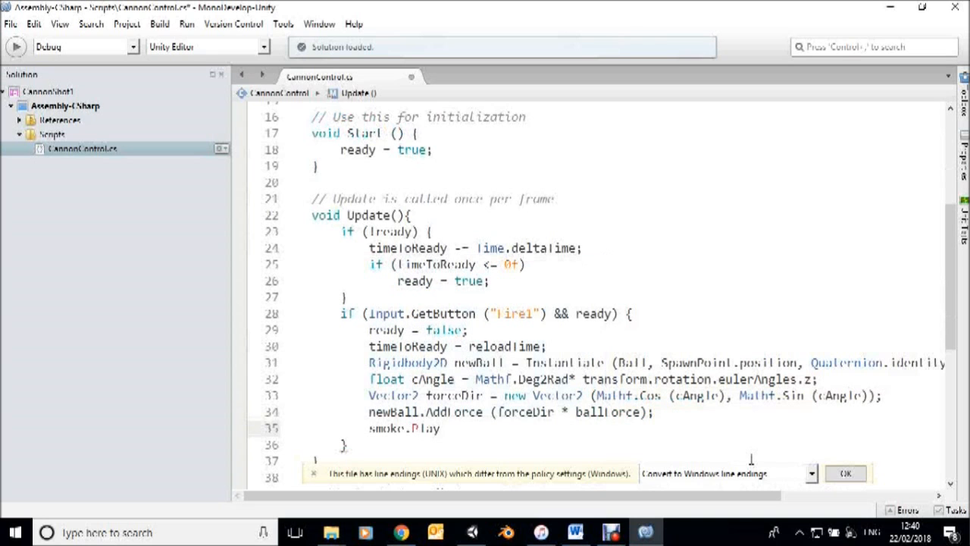
{"action": "type", "text": "();"}
- Start and stop a debug run of the edited CannonControl script, and switch back to Unity
{"action": "left_click", "coordinate": [17, 47]}
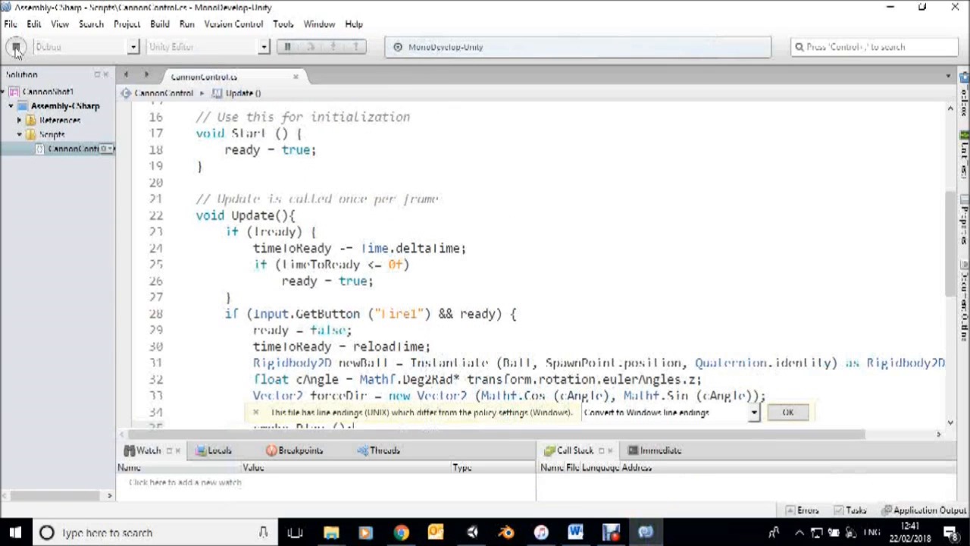
{"action": "left_click", "coordinate": [16, 48]}
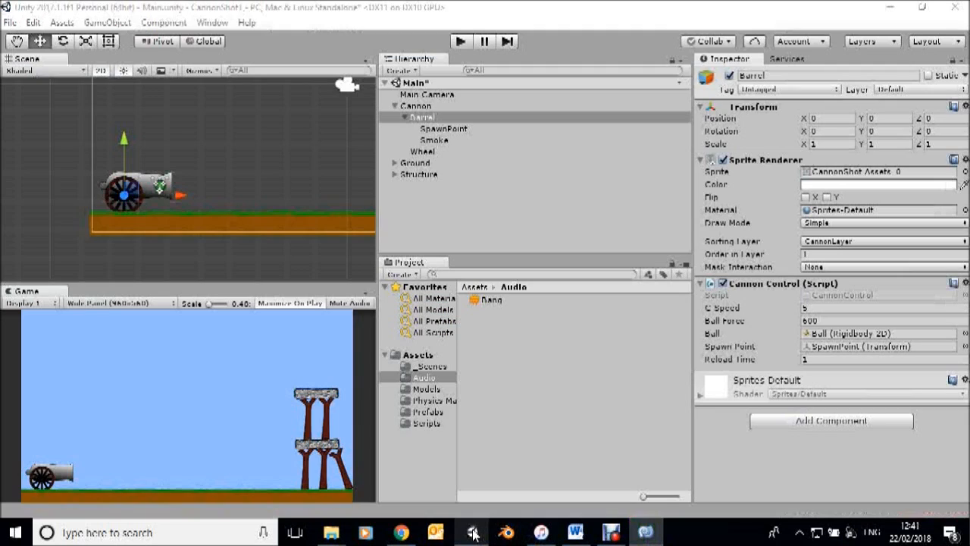
{"action": "left_click", "coordinate": [472, 532]}
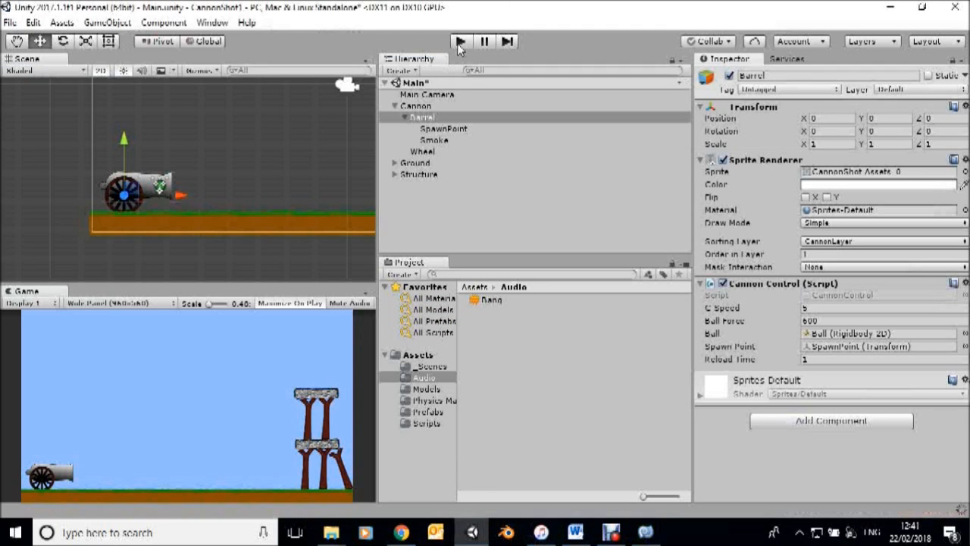
- Play-test the game by raising the barrel and firing the cannon, and stop play mode
{"action": "left_click", "coordinate": [459, 42]}
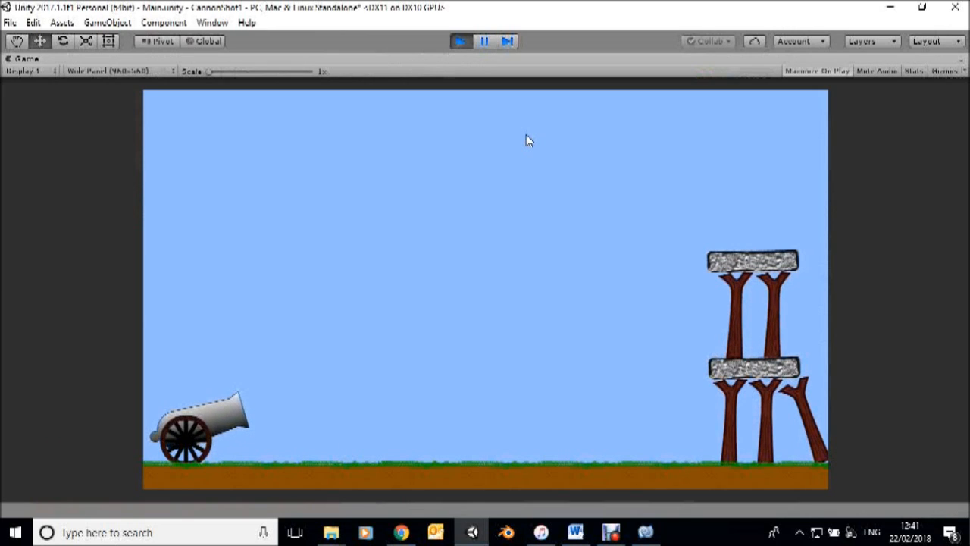
{"action": "key", "text": "Up"}
{"action": "key", "text": "space"}
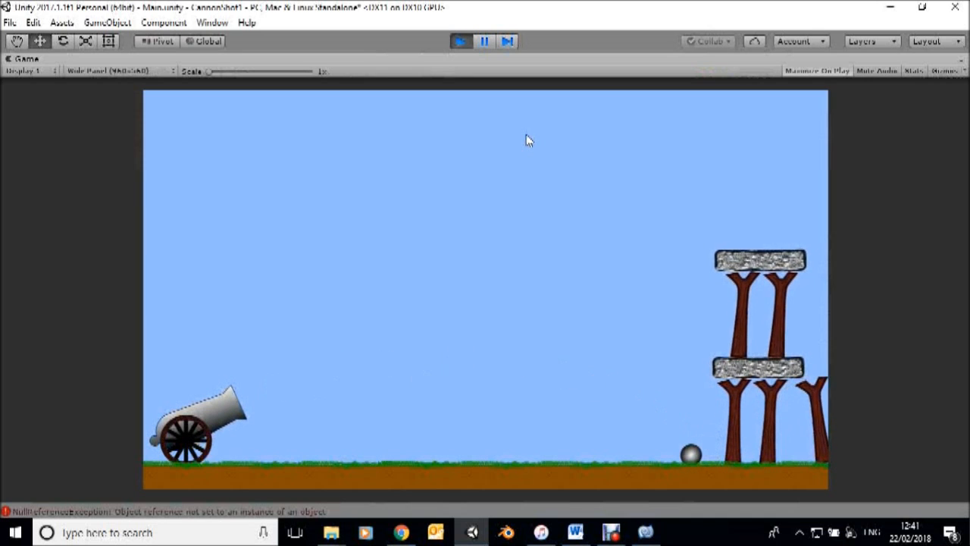
{"action": "left_click", "coordinate": [460, 41]}
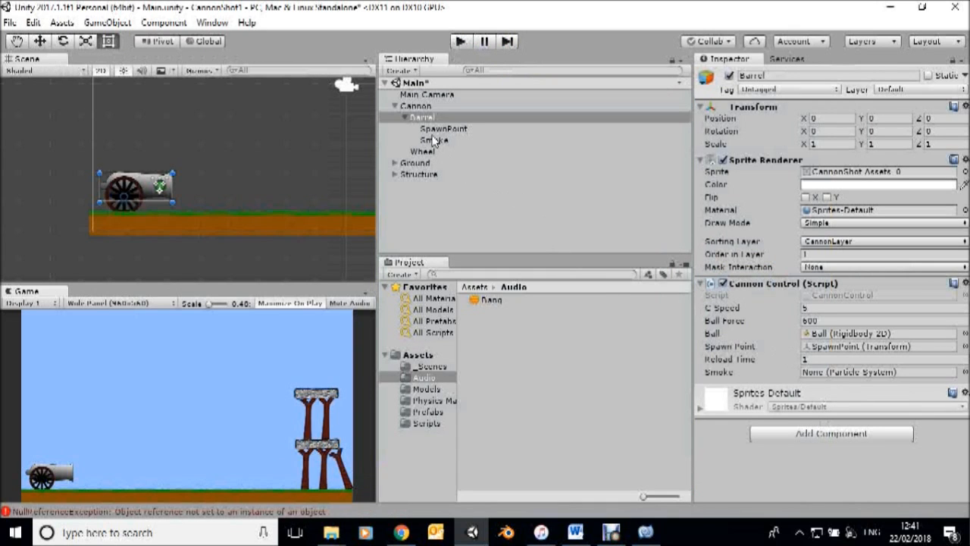
- Assign the Smoke particle system to the Barrel script's Smoke field and play-test it by firing several cannon shots
{"action": "left_click_drag", "start_coordinate": [434, 145], "coordinate": [819, 373]}
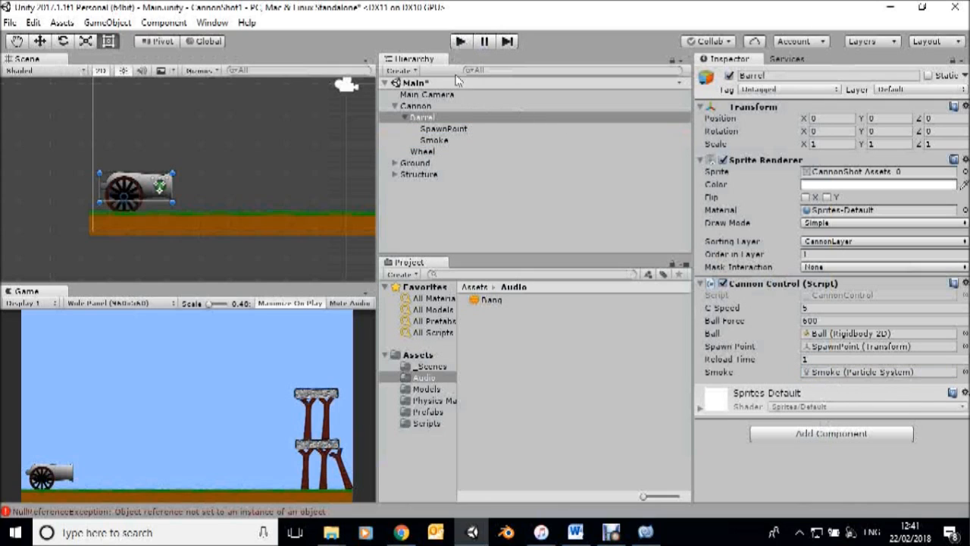
{"action": "left_click", "coordinate": [460, 41]}
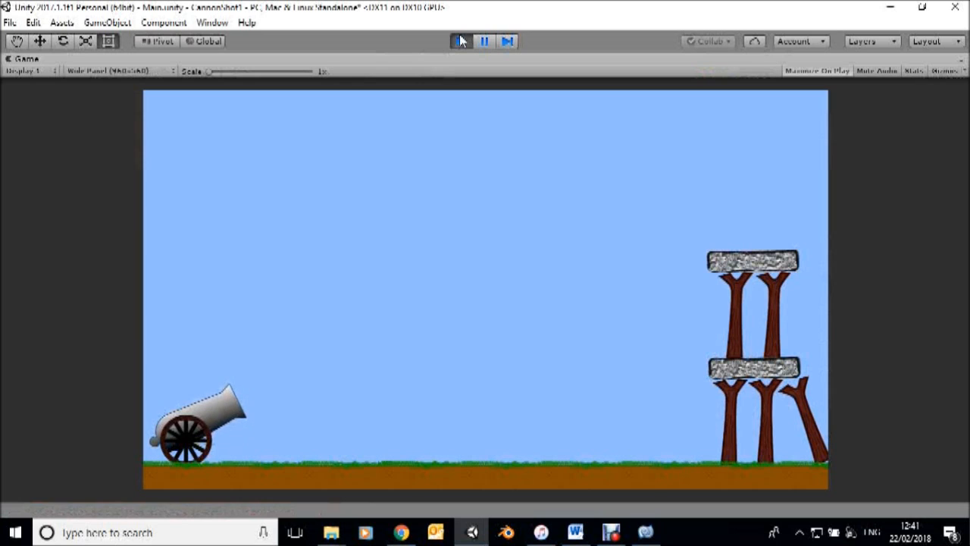
{"action": "key", "text": "space"}
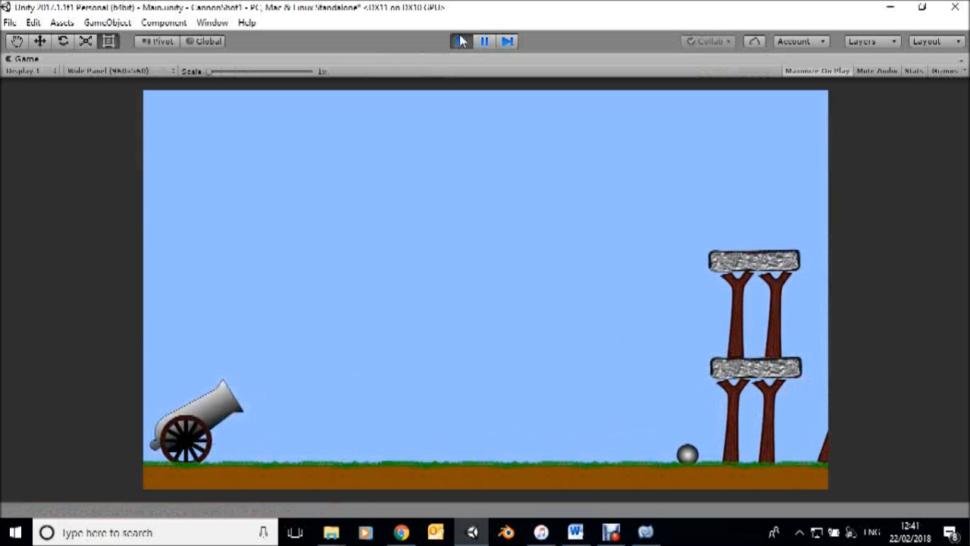
{"action": "key", "text": "space"}
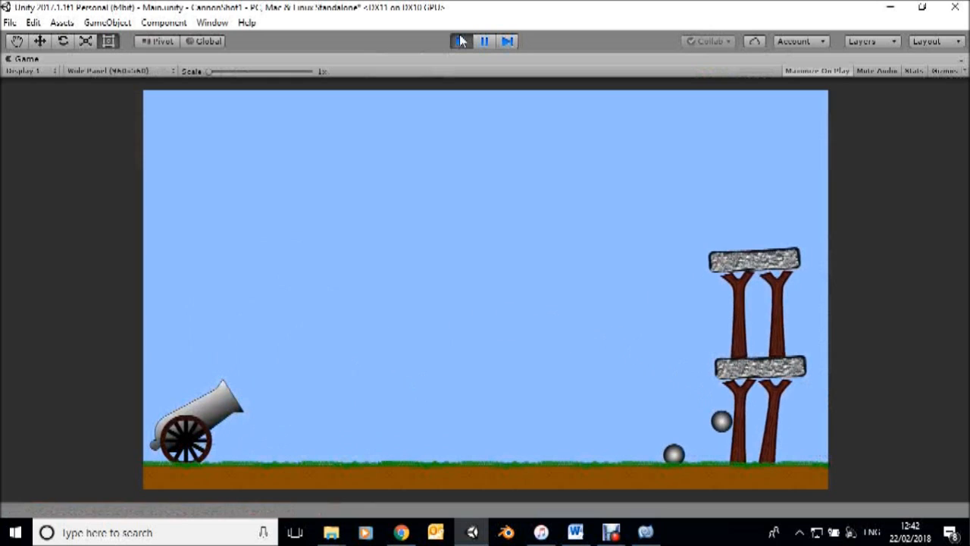
{"action": "key", "text": "space"}
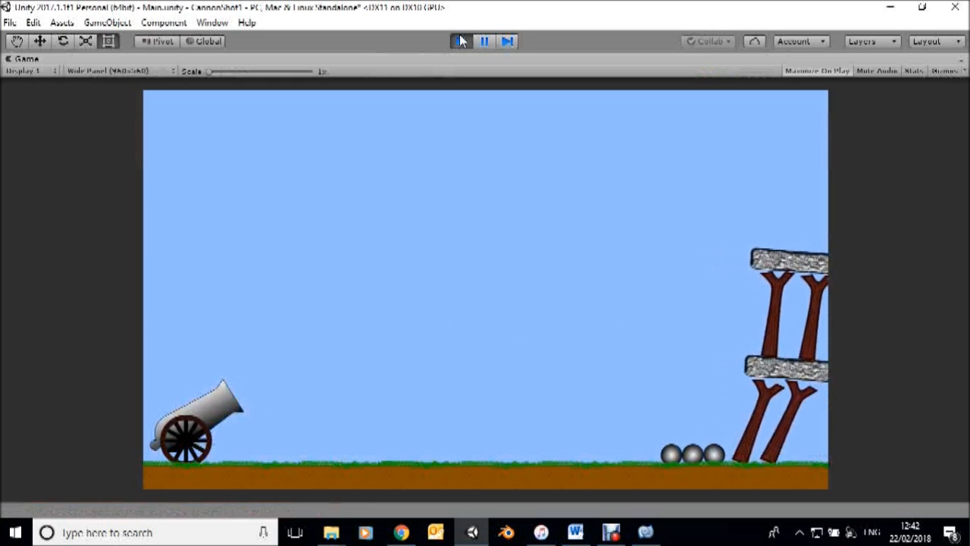
- Leave play mode and add an Audio Source component to the Barrel with Bang as its audio clip
{"action": "left_click", "coordinate": [462, 42]}
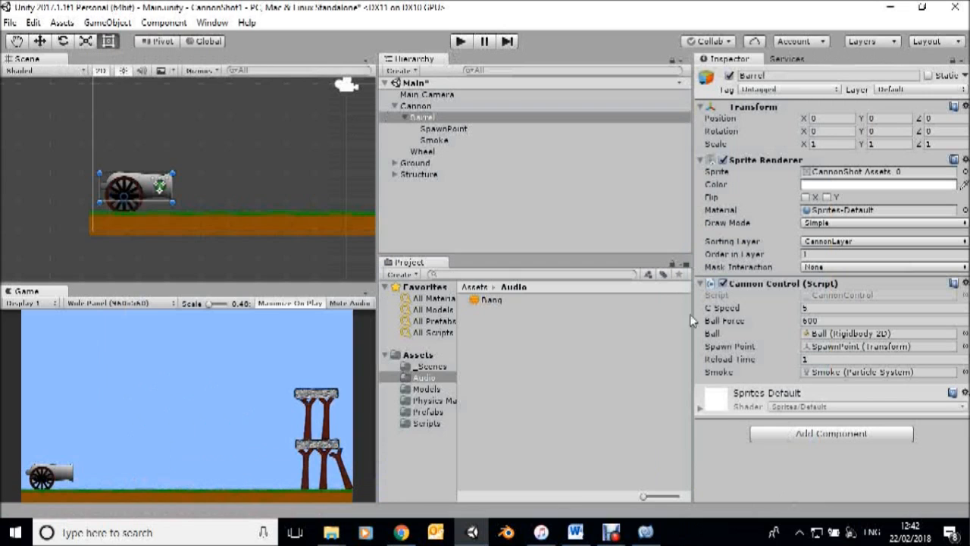
{"action": "left_click", "coordinate": [829, 436]}
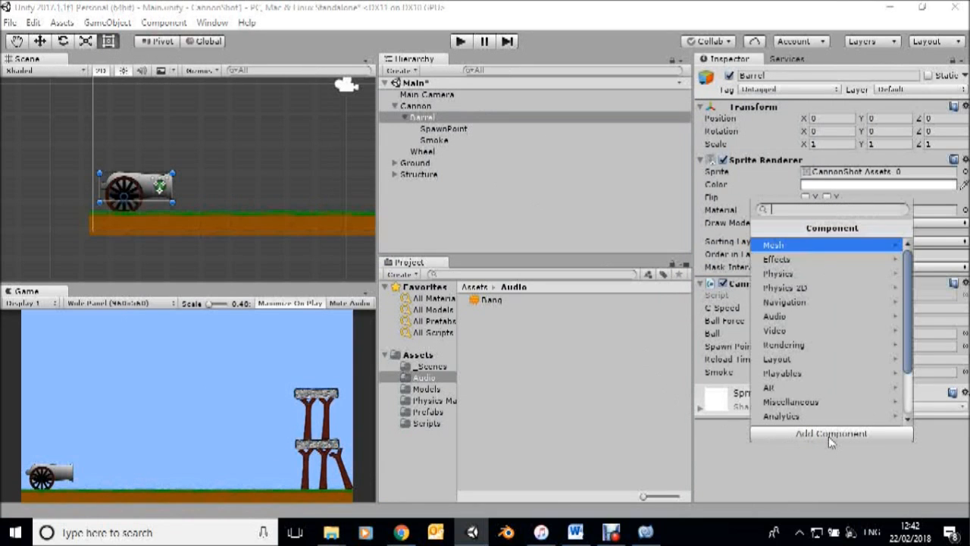
{"action": "left_click", "coordinate": [789, 317]}
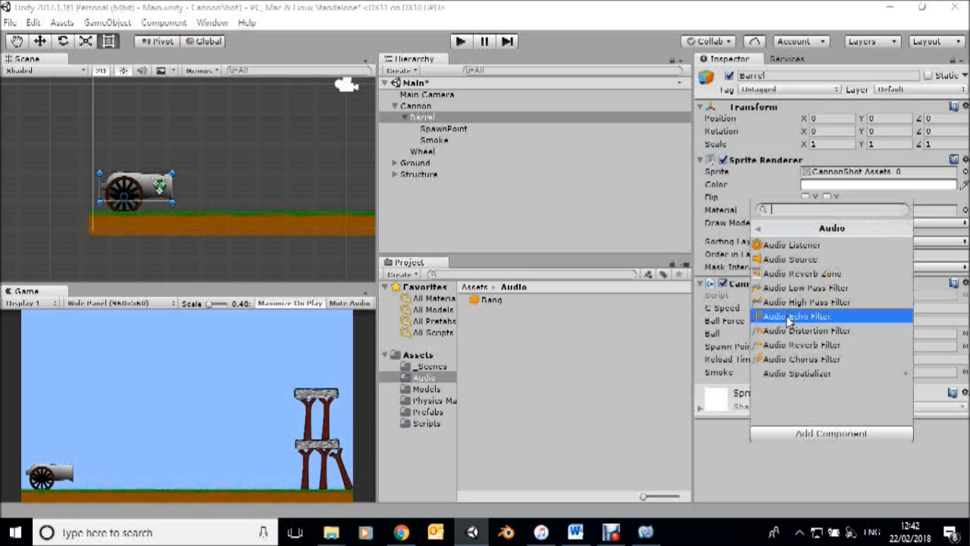
{"action": "left_click", "coordinate": [788, 259]}
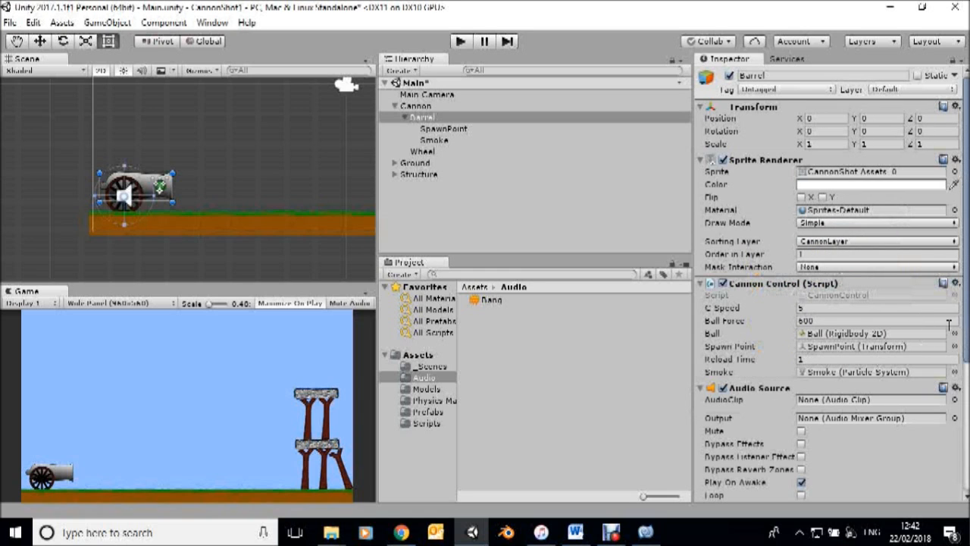
{"action": "scroll", "coordinate": [967, 377], "scroll_direction": "down", "scroll_amount": 3}
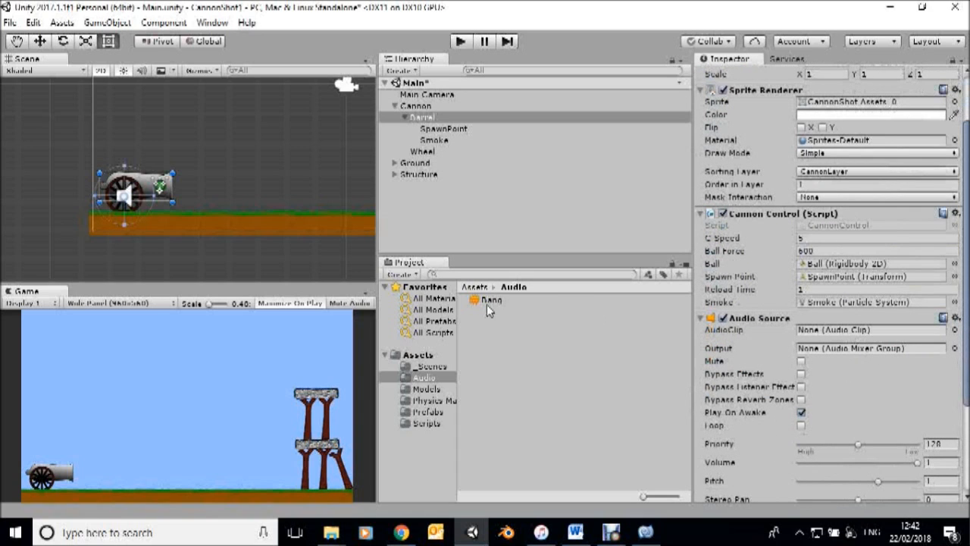
{"action": "left_click_drag", "start_coordinate": [475, 301], "coordinate": [816, 337]}
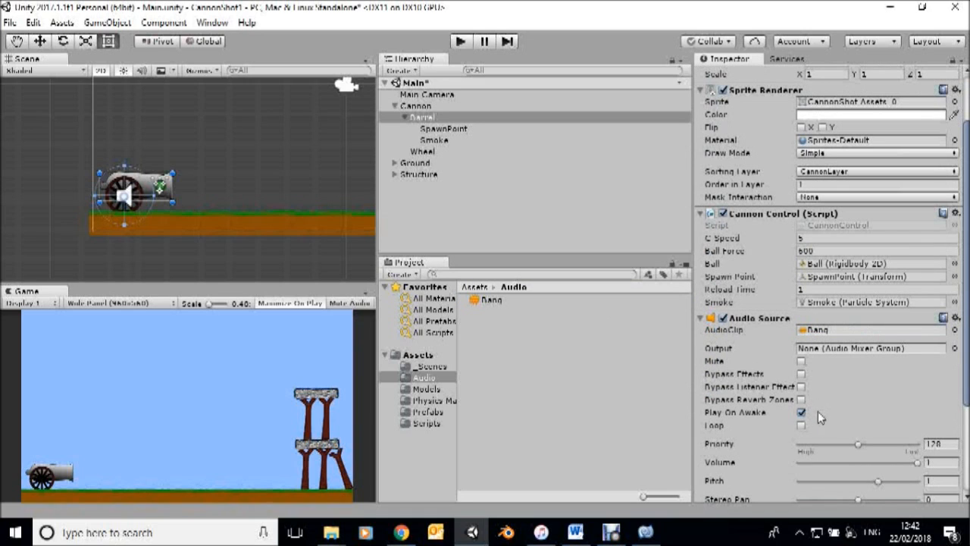
- Lower the Barrel's Audio Source volume to about 0.537
{"action": "left_click", "coordinate": [911, 466]}
{"action": "left_click_drag", "start_coordinate": [910, 466], "coordinate": [870, 466]}
{"action": "left_click_drag", "start_coordinate": [865, 460], "coordinate": [862, 461]}
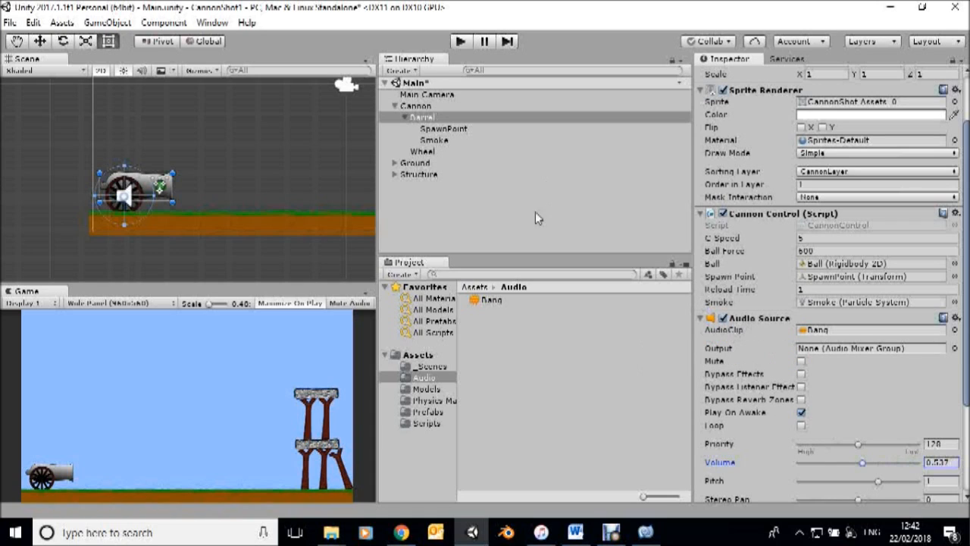
- In MonoDevelop, declare "private AudioSource bangSound;" below the timeToReady variable in the CannonControl script
{"action": "left_click", "coordinate": [655, 531]}
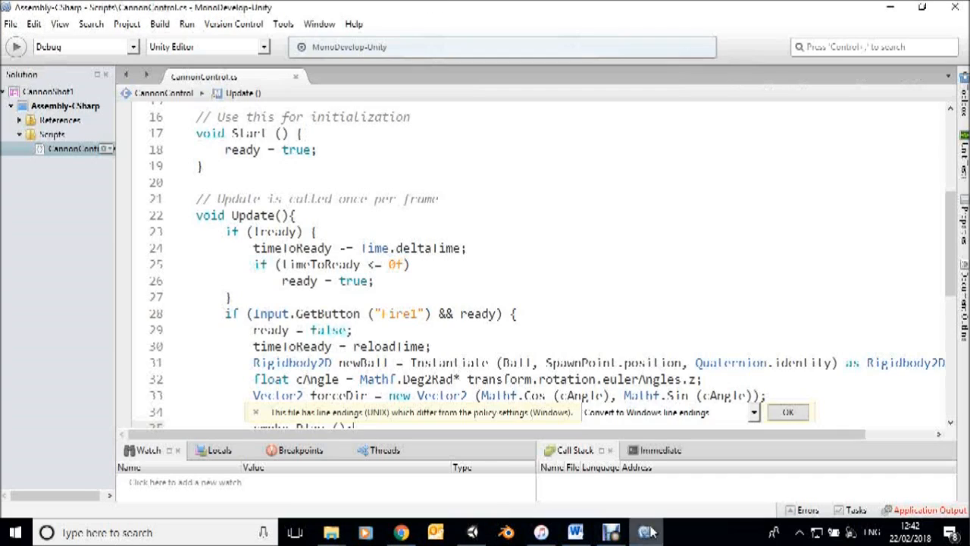
{"action": "scroll", "coordinate": [419, 209], "scroll_direction": "up", "scroll_amount": 4}
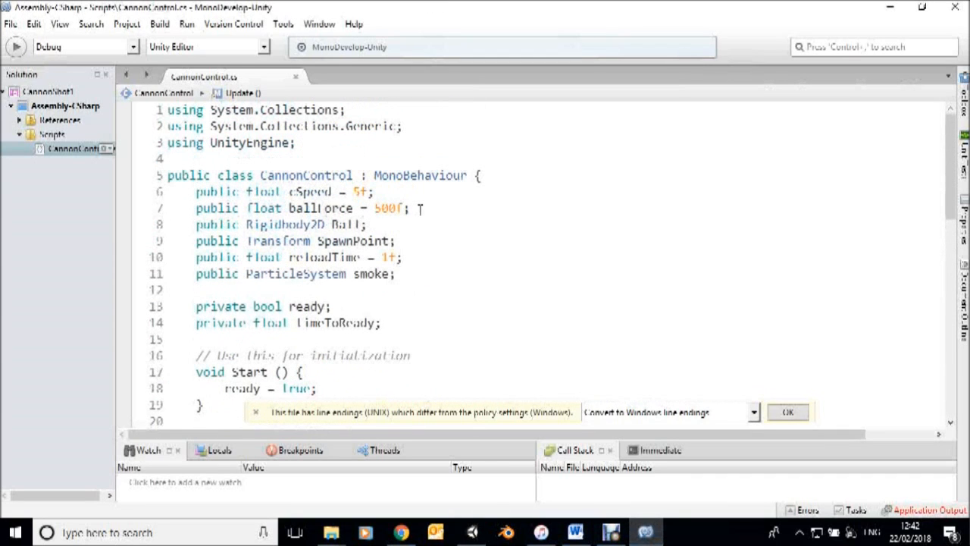
{"action": "left_click", "coordinate": [401, 275]}
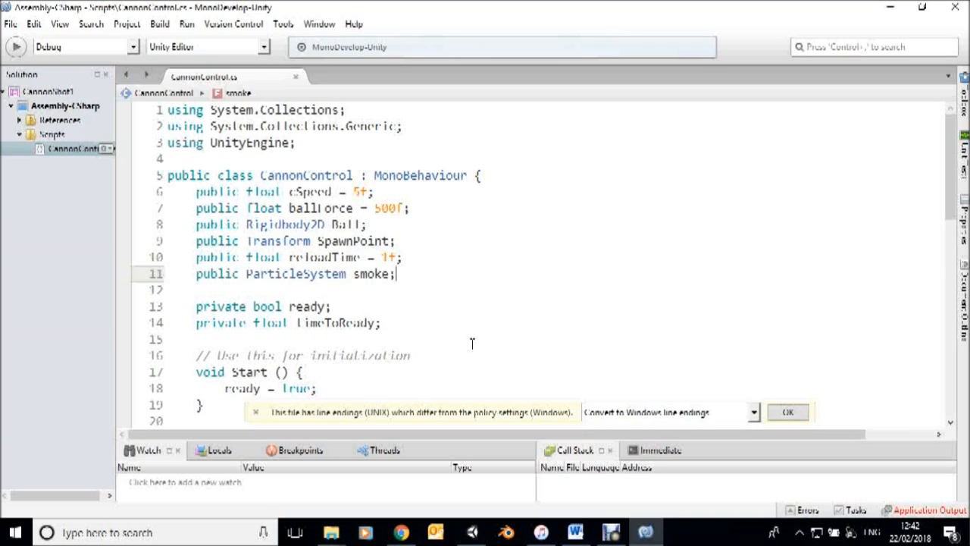
{"action": "left_click", "coordinate": [385, 329]}
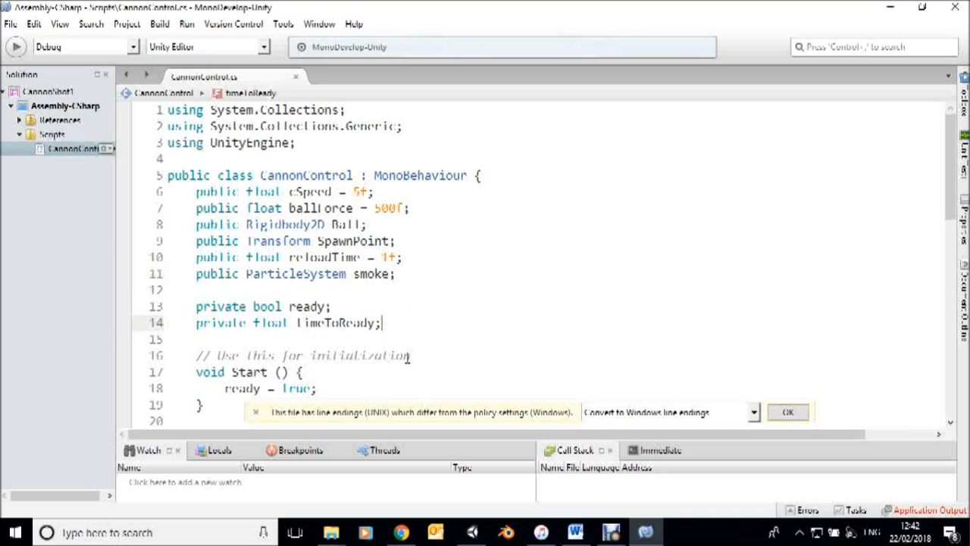
{"action": "key", "text": "Return"}
{"action": "type", "text": "pri"}
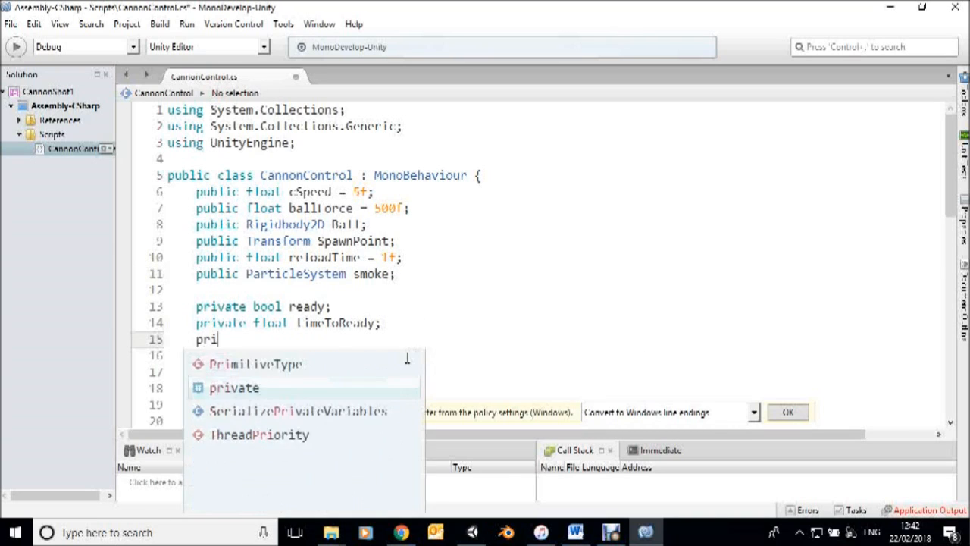
{"action": "type", "text": "vate "}
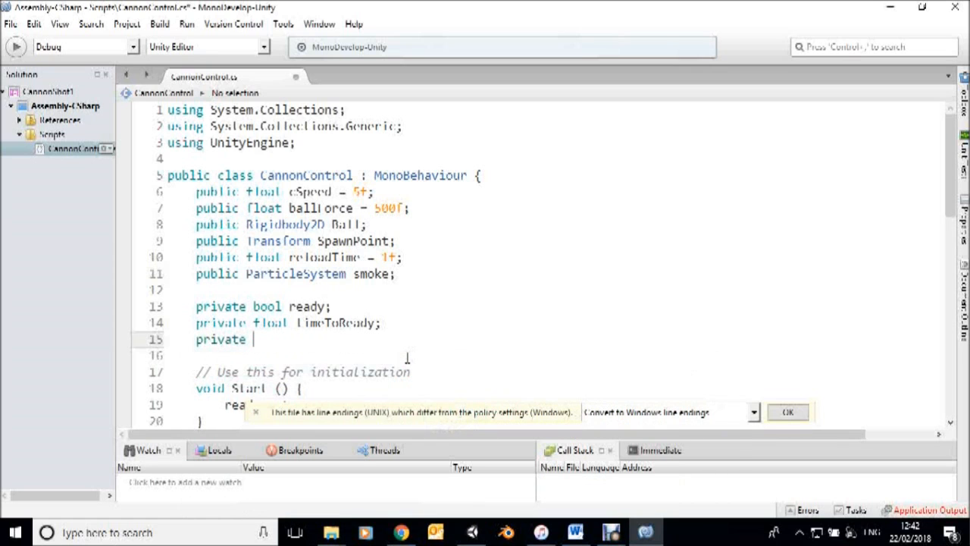
{"action": "type", "text": "Audio"}
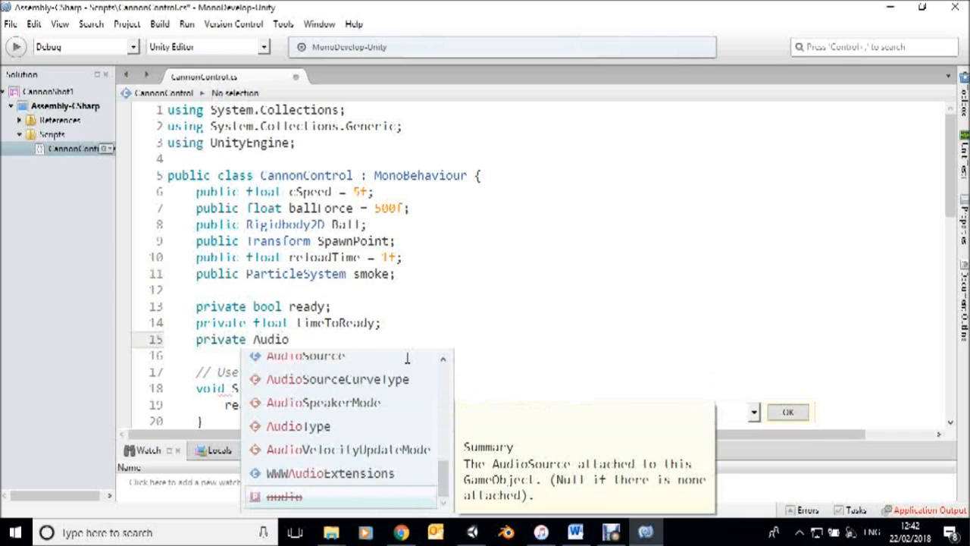
{"action": "type", "text": "S"}
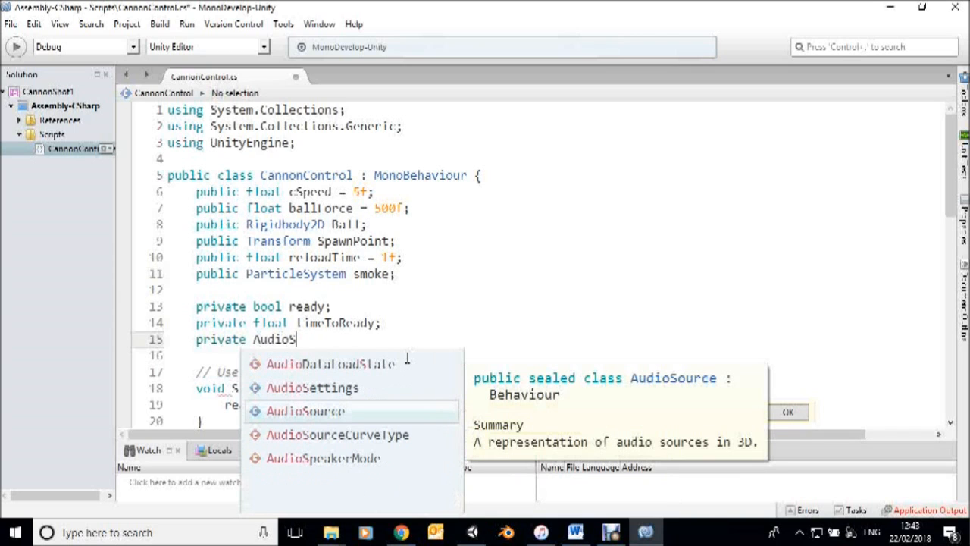
{"action": "key", "text": "Return"}
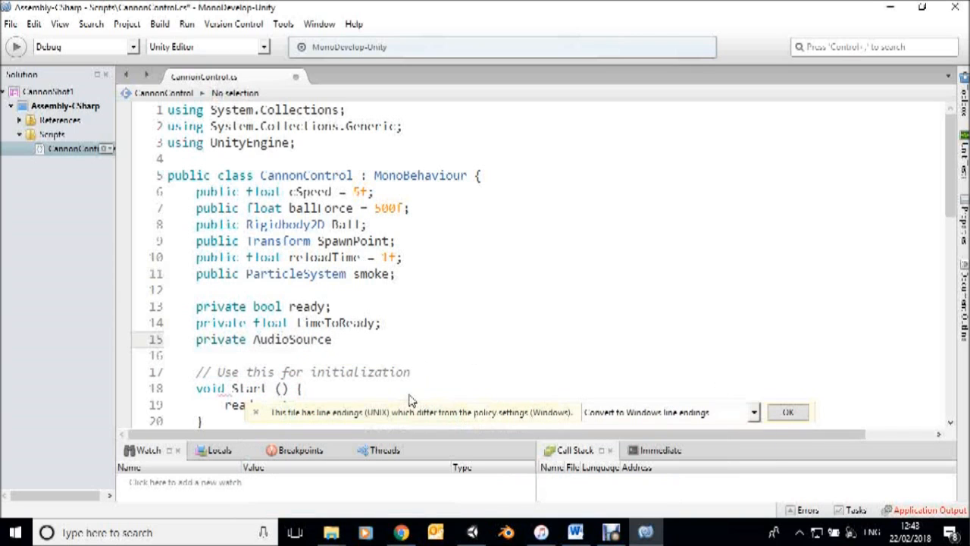
{"action": "type", "text": "bangSound;"}
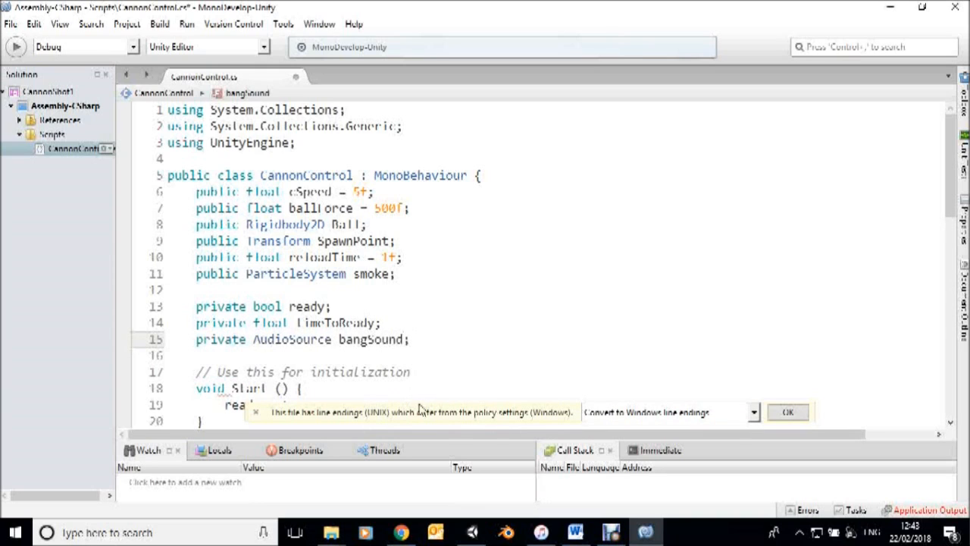
- Add "bangSound = GetComponent<AudioSource>();" after the ready = true line in the Start method
{"action": "scroll", "coordinate": [413, 351], "scroll_direction": "down", "scroll_amount": 2}
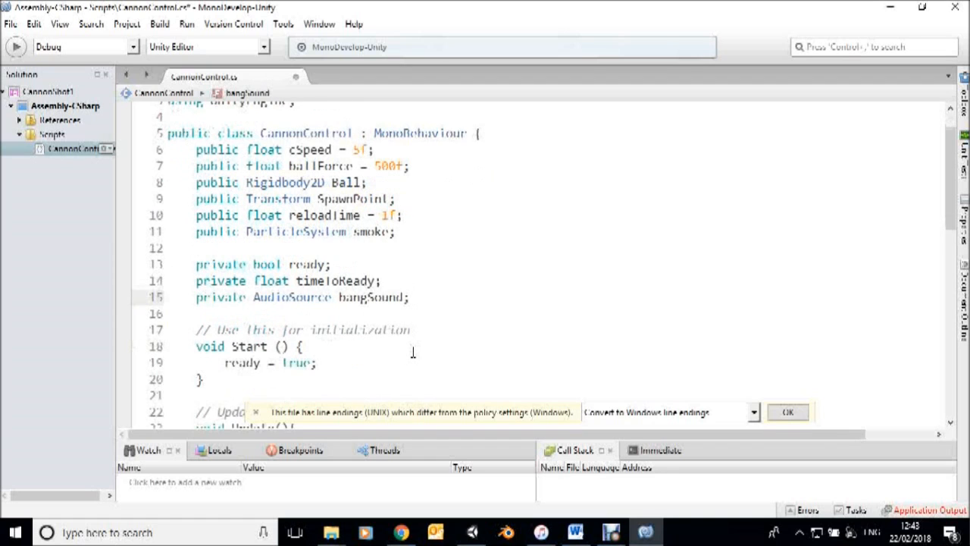
{"action": "scroll", "coordinate": [413, 351], "scroll_direction": "down", "scroll_amount": 1}
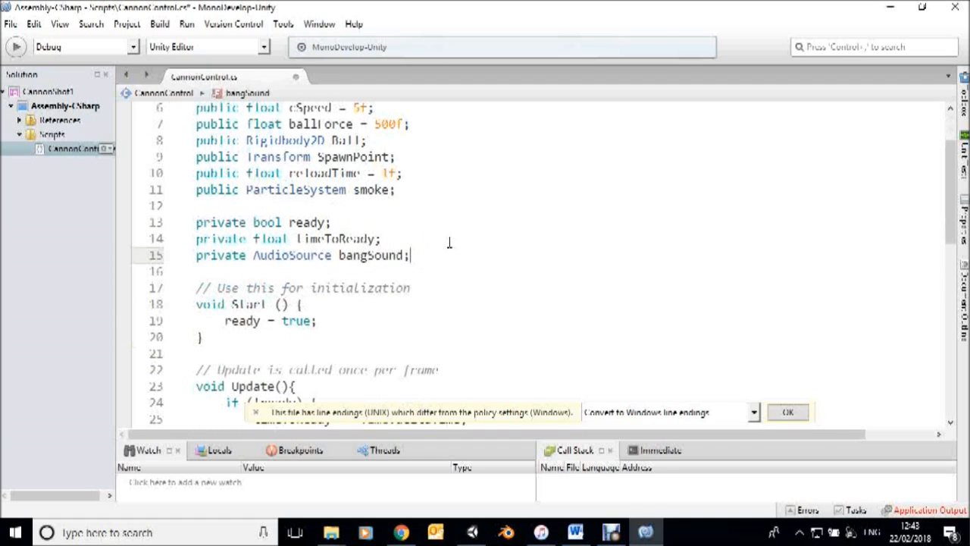
{"action": "left_click", "coordinate": [323, 323]}
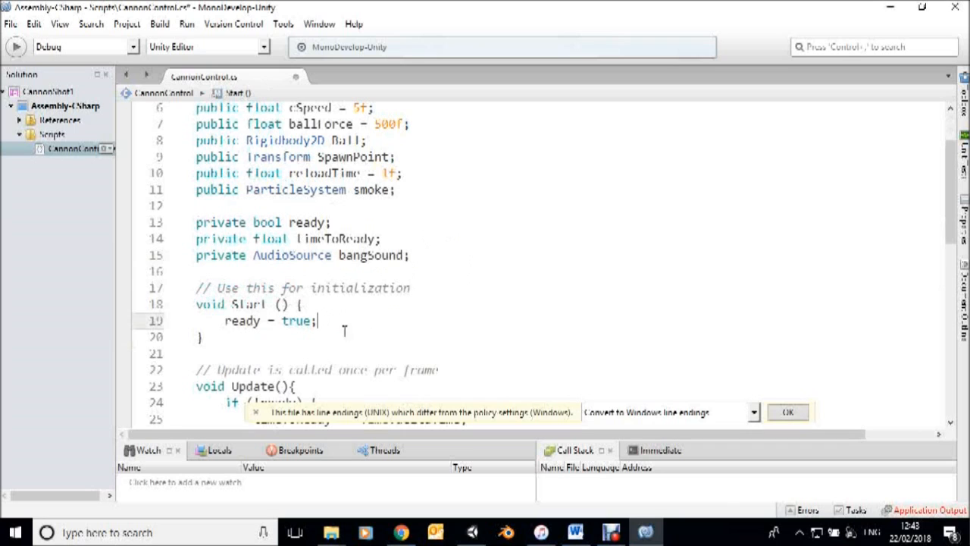
{"action": "key", "text": "Return"}
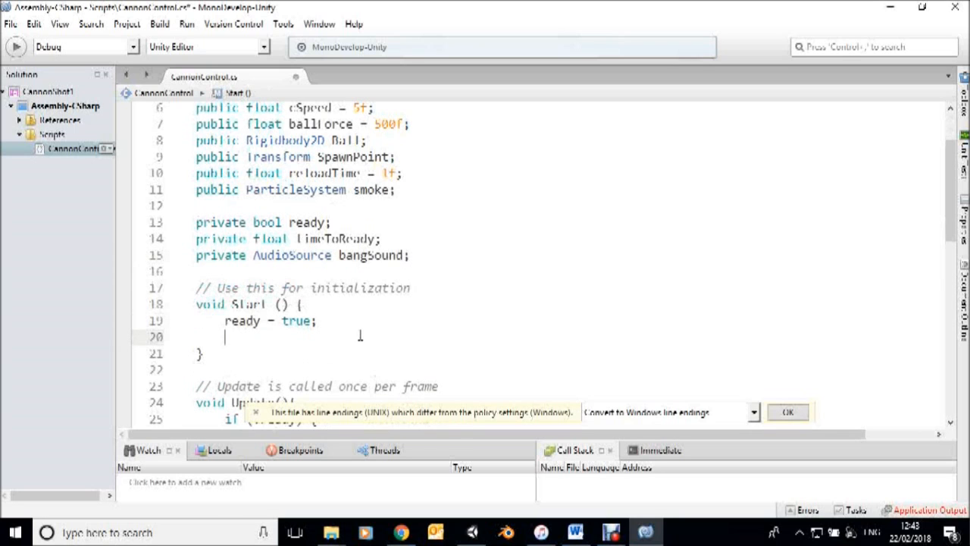
{"action": "type", "text": "bangS"}
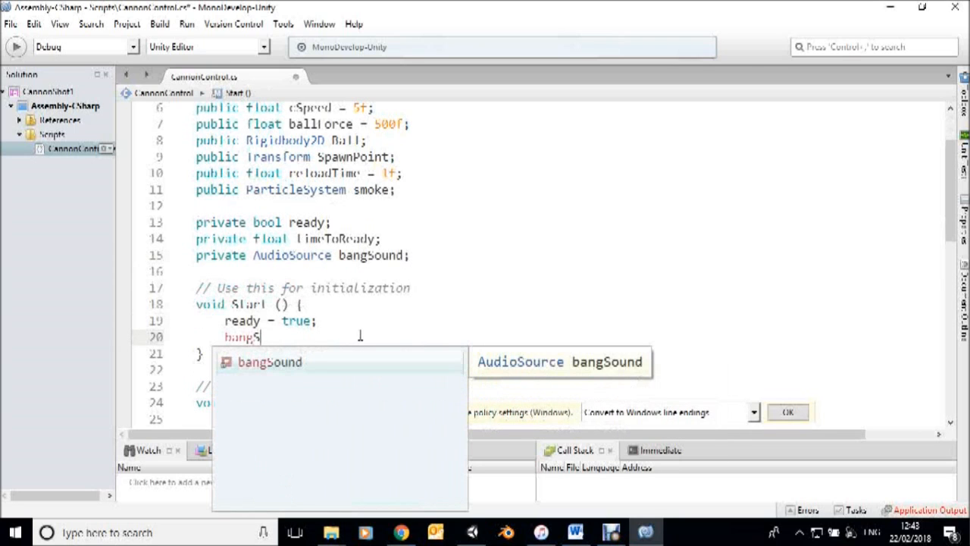
{"action": "type", "text": "ound "}
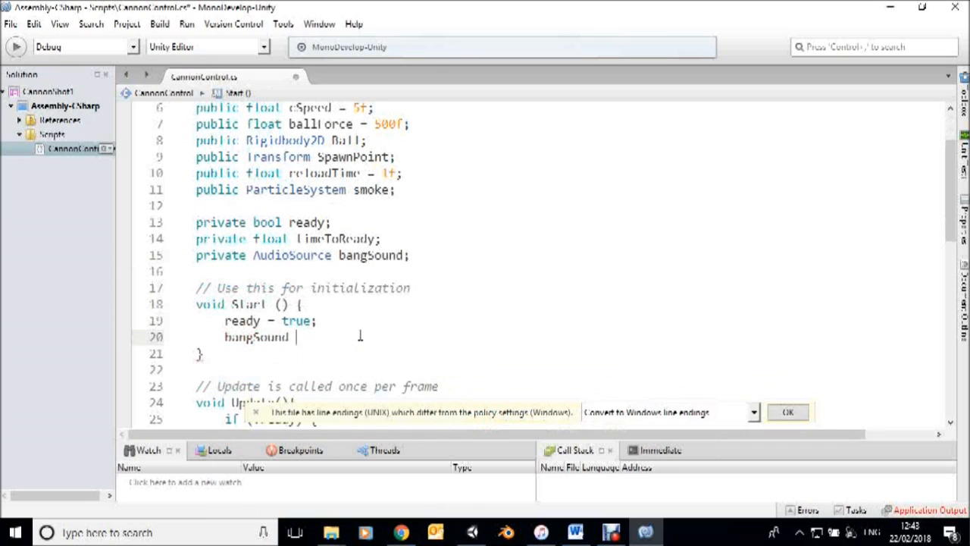
{"action": "type", "text": "= GetC"}
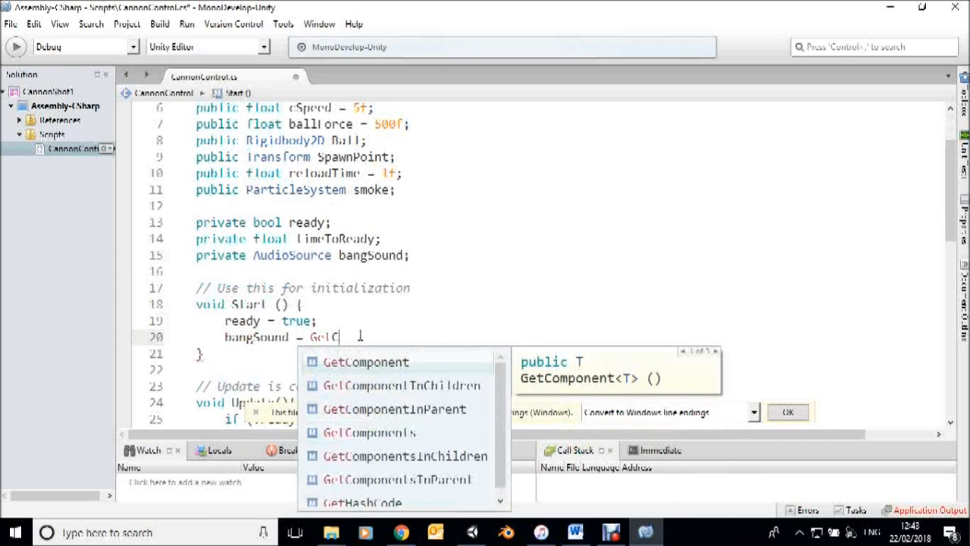
{"action": "key", "text": "Return"}
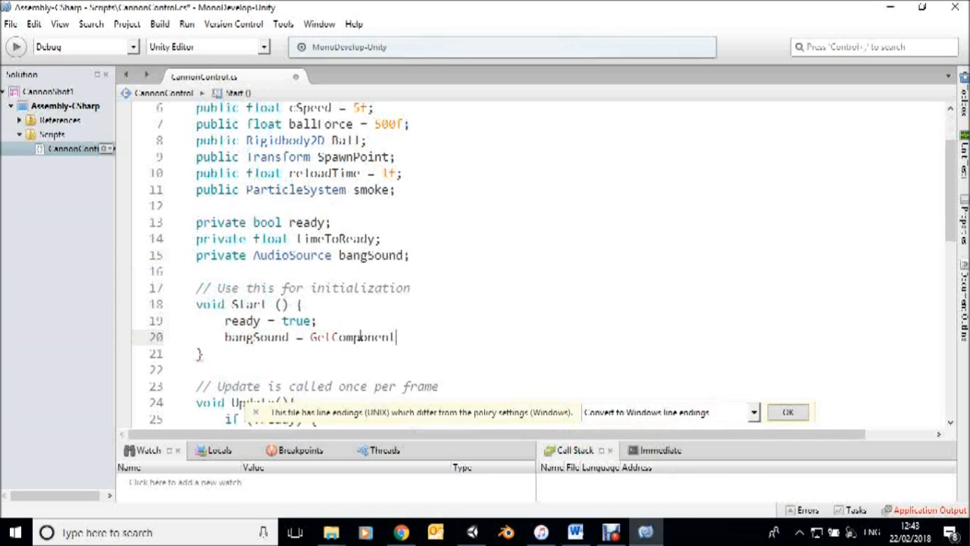
{"action": "type", "text": "<Audi"}
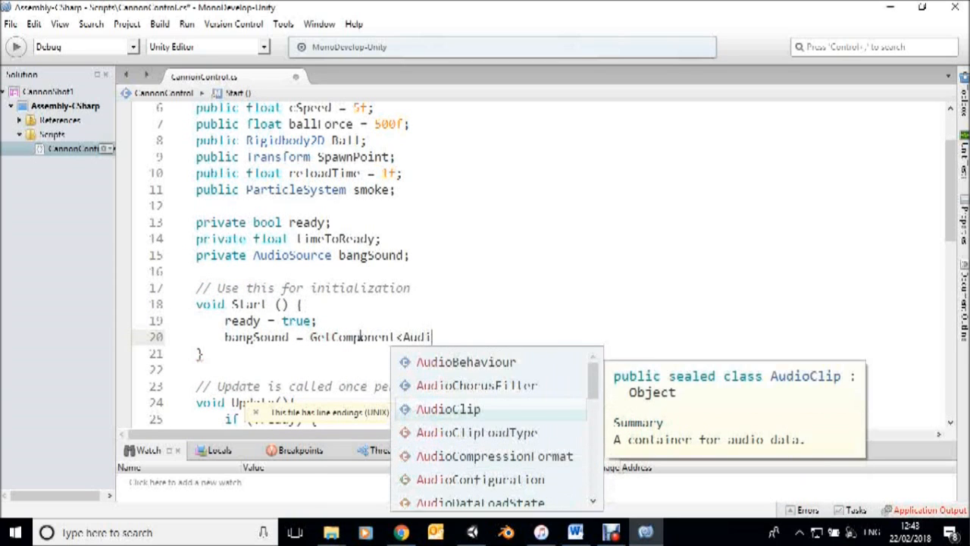
{"action": "type", "text": "oS"}
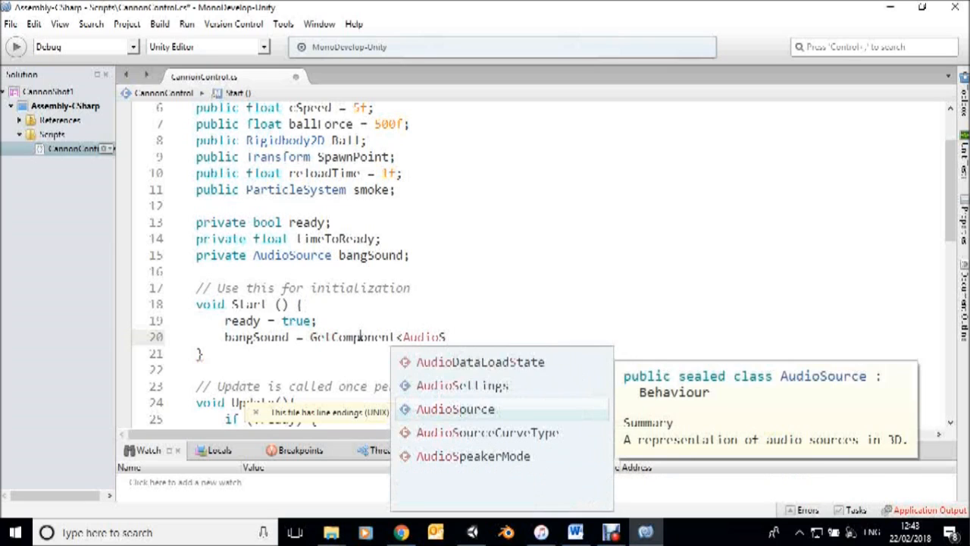
{"action": "key", "text": "Return"}
{"action": "type", "text": "> ()"}
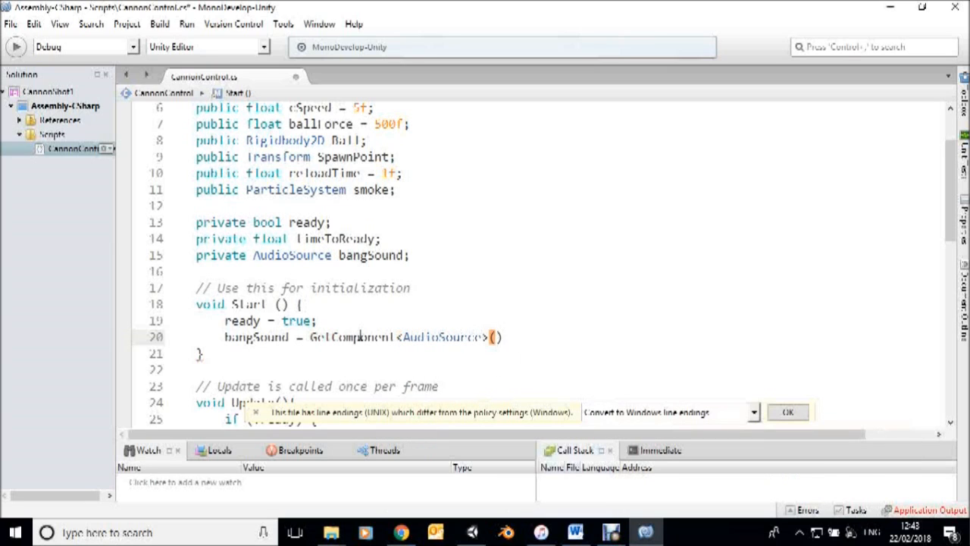
{"action": "type", "text": ";"}
- Add "bangSound.Play ();" below the smoke.Play line in the Fire1 block of the Update method and save the script
{"action": "scroll", "coordinate": [224, 337], "scroll_direction": "down", "scroll_amount": 6}
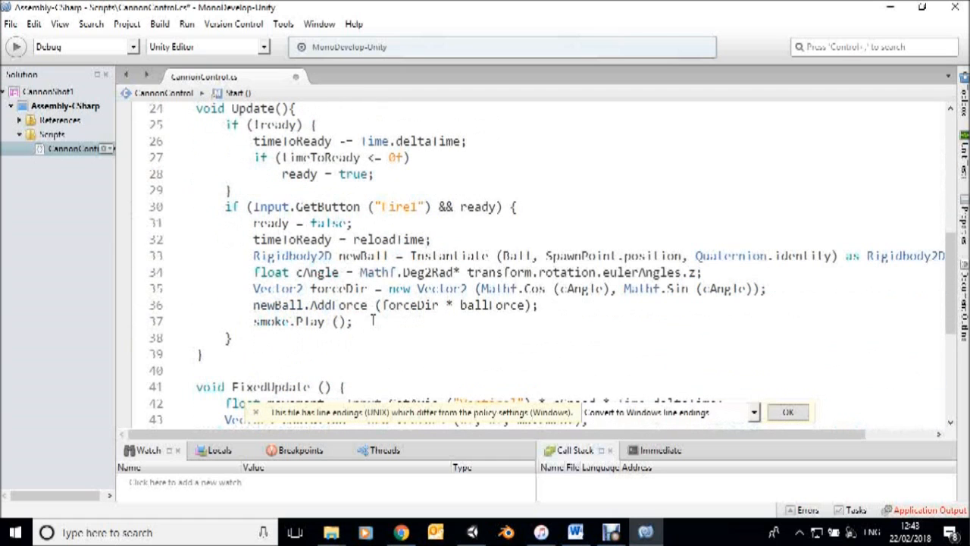
{"action": "left_click", "coordinate": [367, 322]}
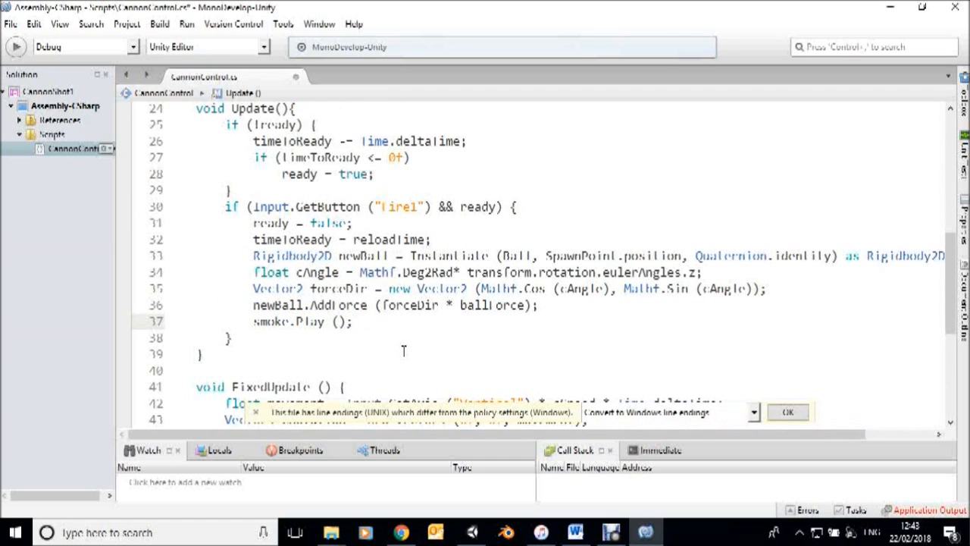
{"action": "key", "text": "Return"}
{"action": "type", "text": "bang"}
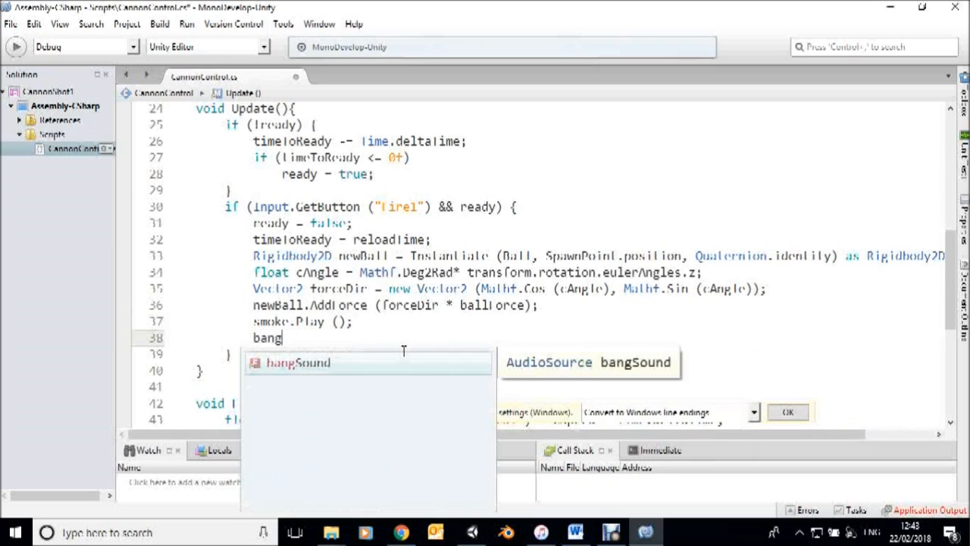
{"action": "type", "text": "Soun"}
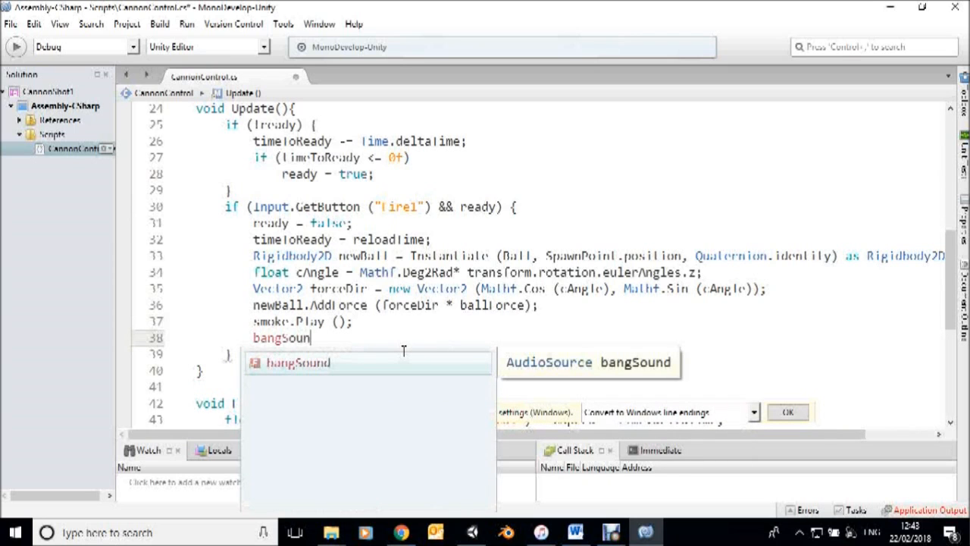
{"action": "type", "text": "d.P"}
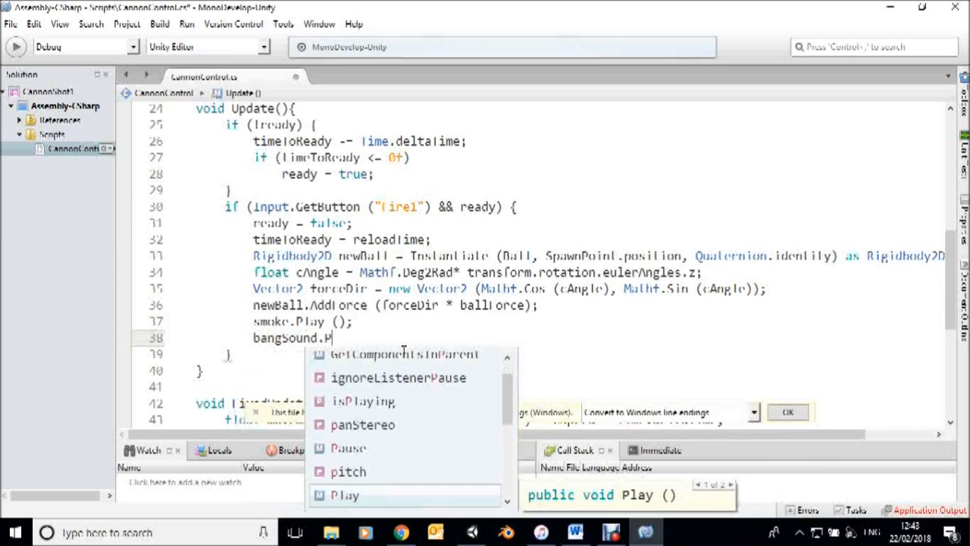
{"action": "type", "text": "lay "}
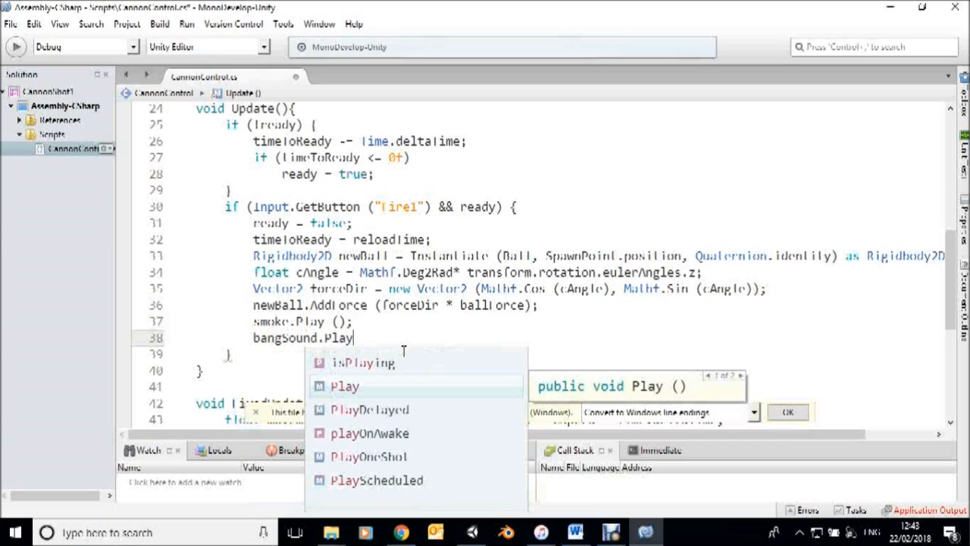
{"action": "type", "text": "()"}
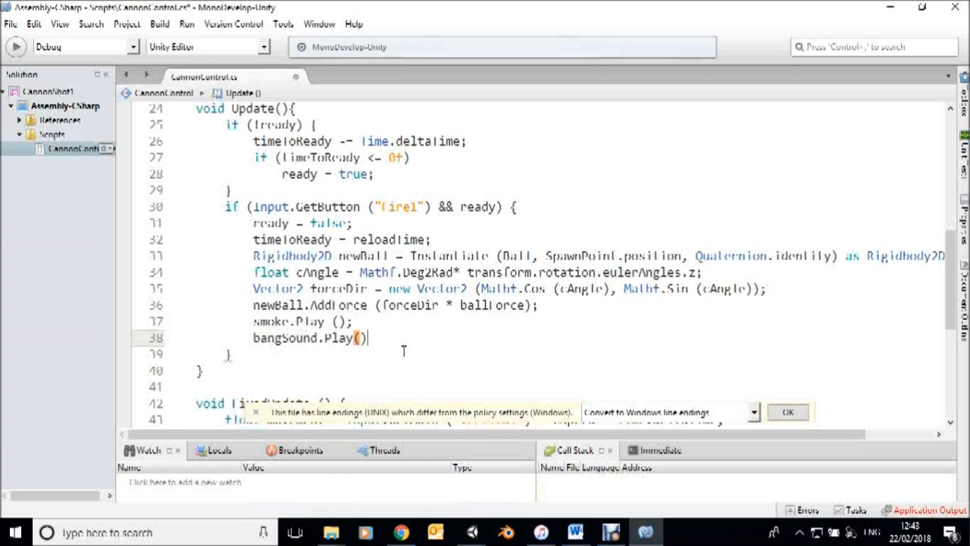
{"action": "type", "text": ";"}
{"action": "key", "text": "ctrl+s"}
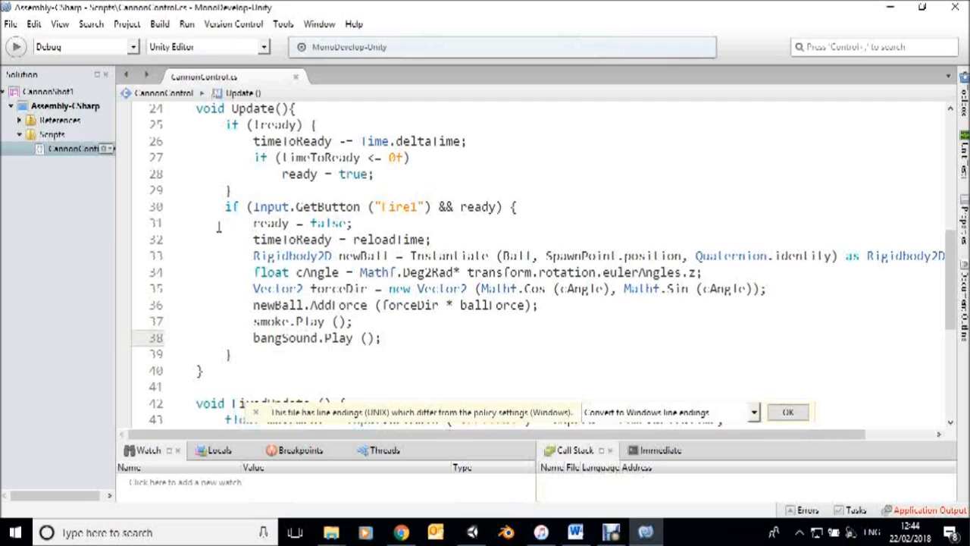
- Switch to Unity and turn off Play On Awake on the Barrel's Audio Source
{"action": "left_click", "coordinate": [472, 532]}
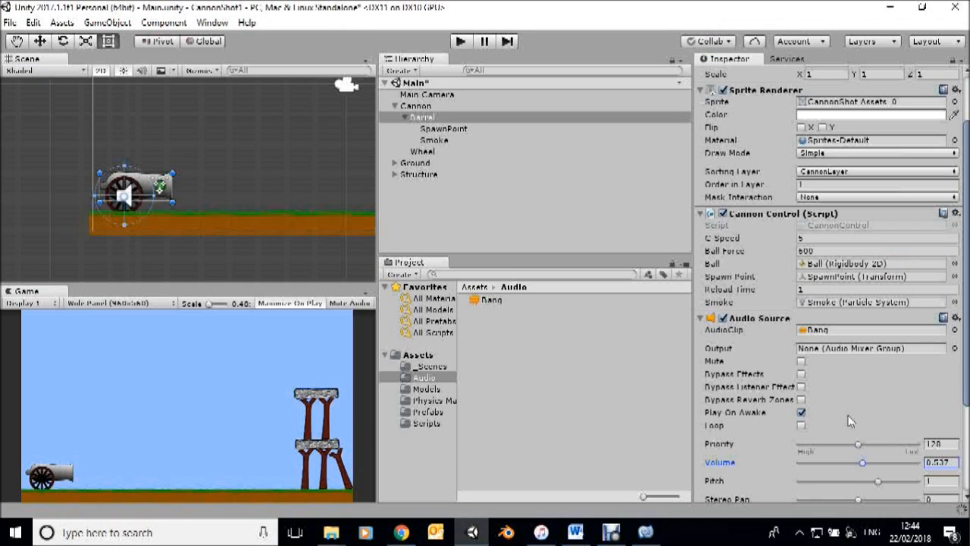
{"action": "left_click", "coordinate": [801, 425]}
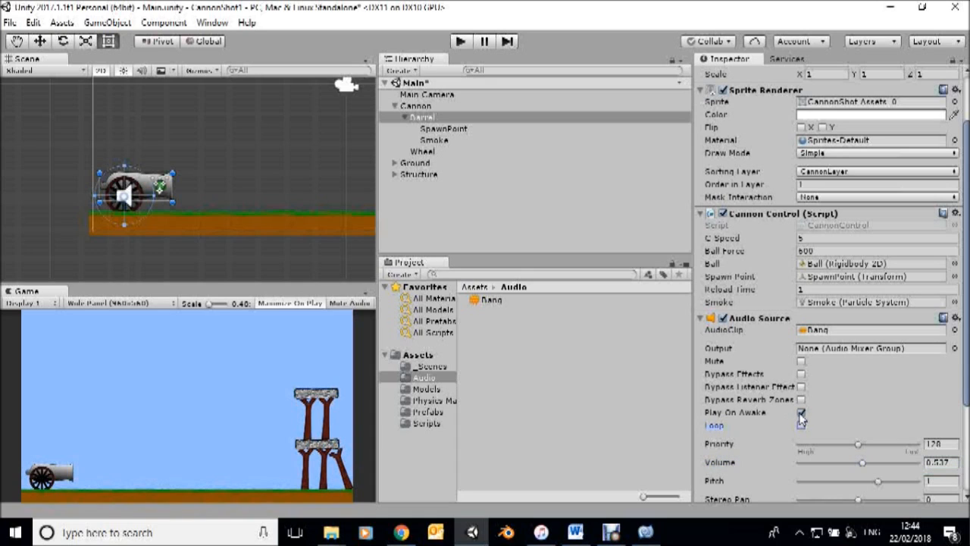
{"action": "left_click", "coordinate": [802, 413]}
- Run the game, raise the cannon barrel and fire two shots at the structure to test the bang sound
{"action": "left_click", "coordinate": [458, 43]}
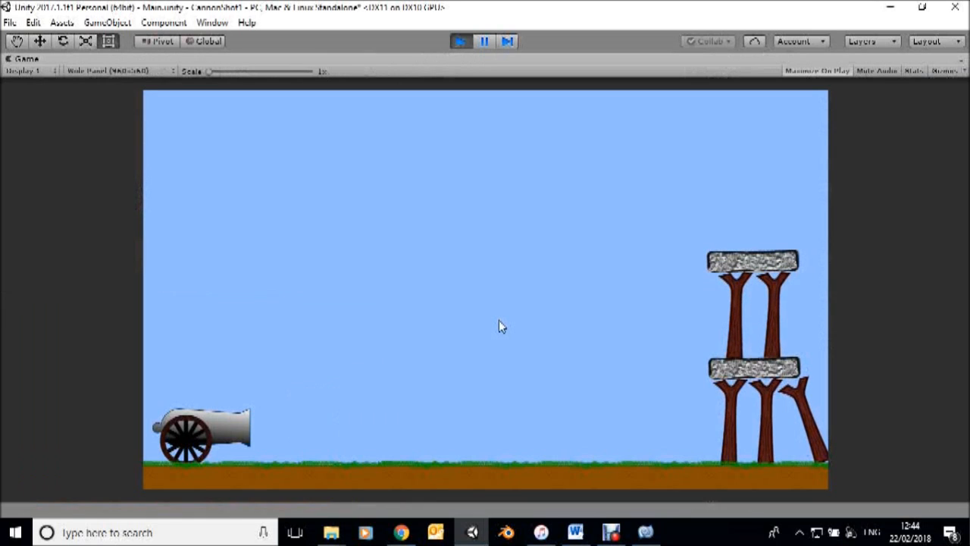
{"action": "key", "text": "Up"}
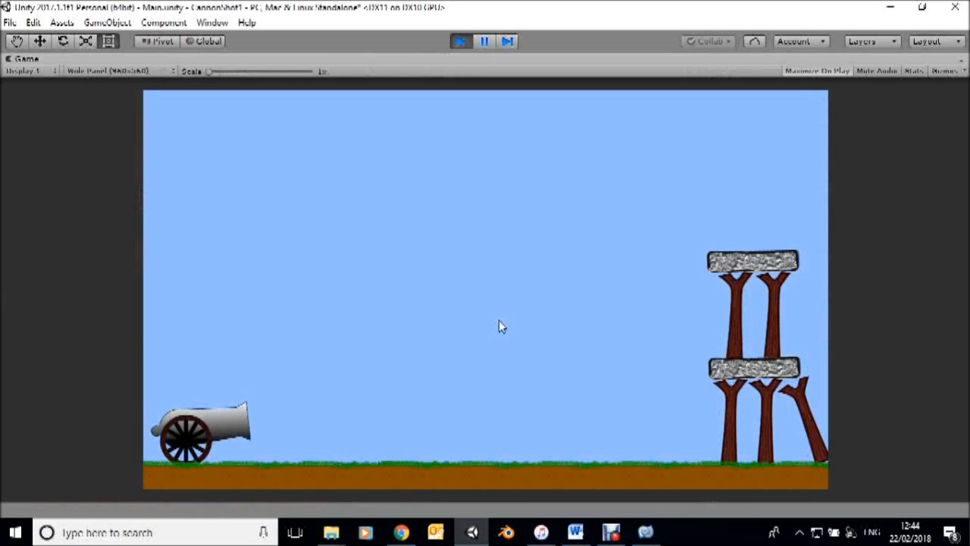
{"action": "key", "text": "Up"}
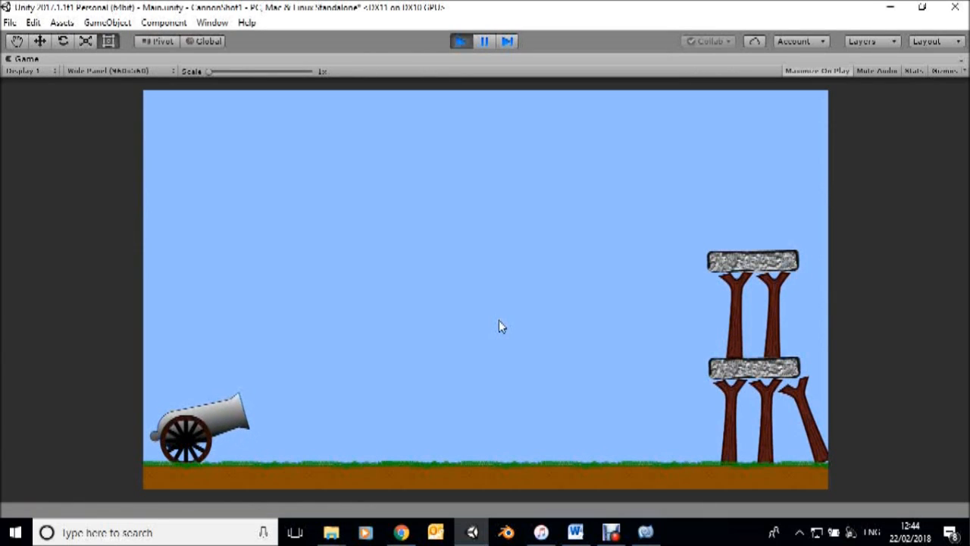
{"action": "key", "text": "Up"}
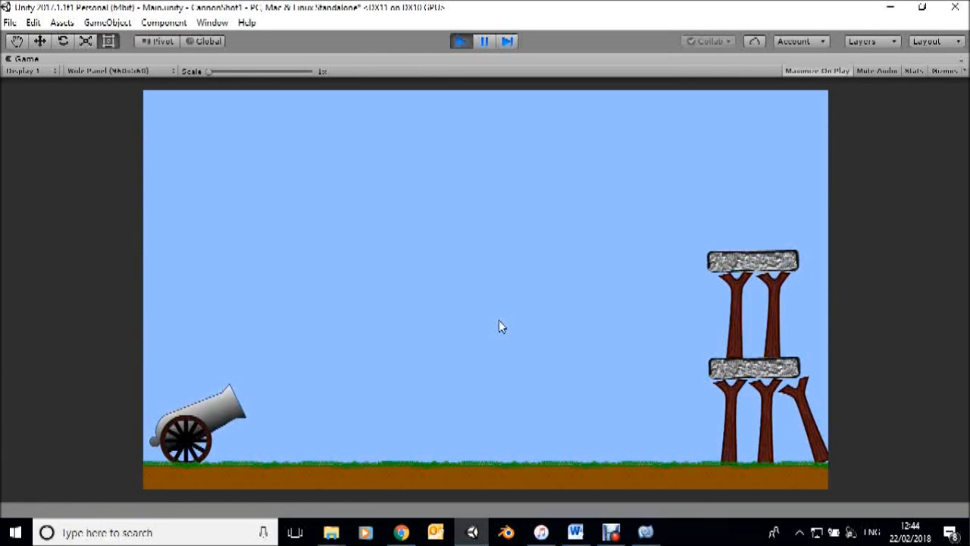
{"action": "key", "text": "Up"}
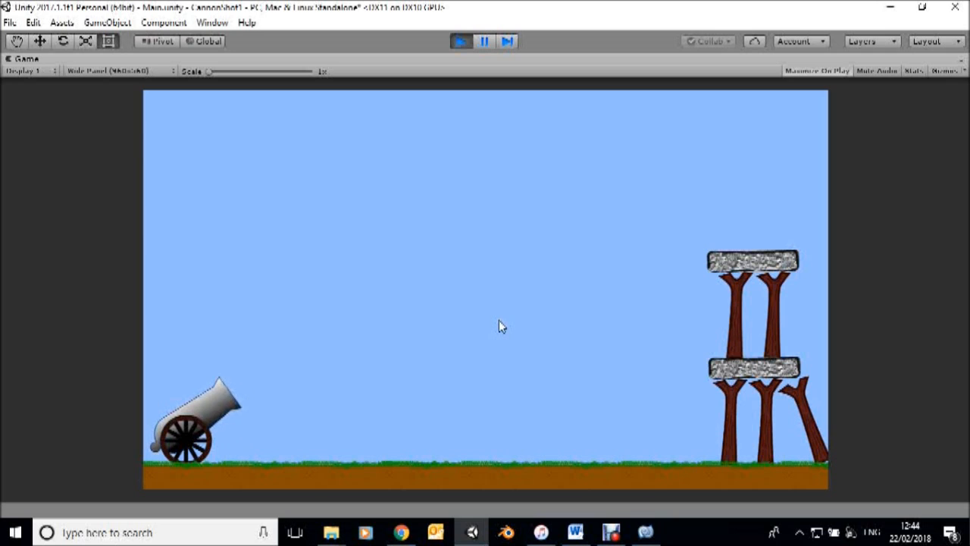
{"action": "key", "text": "Up"}
{"action": "key", "text": "space"}
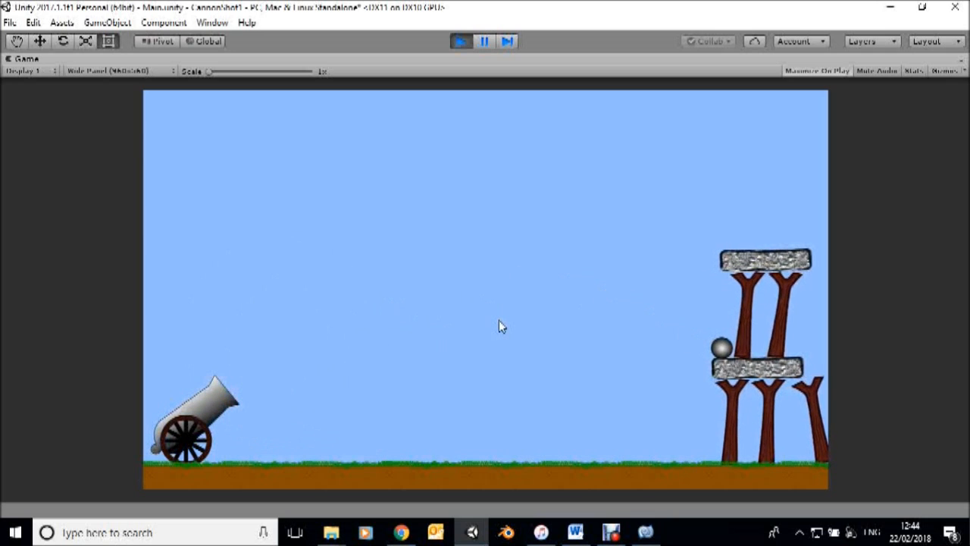
{"action": "key", "text": "Up"}
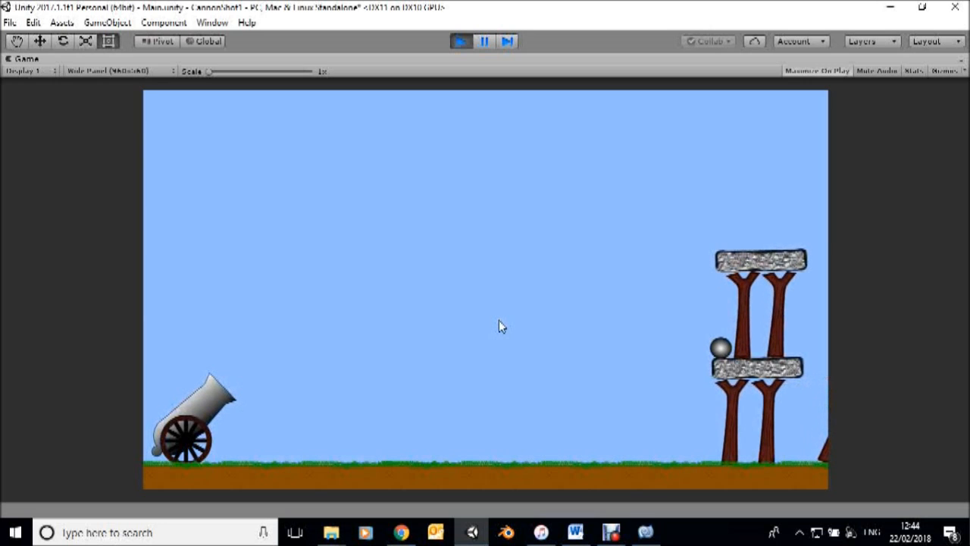
{"action": "key", "text": "space"}
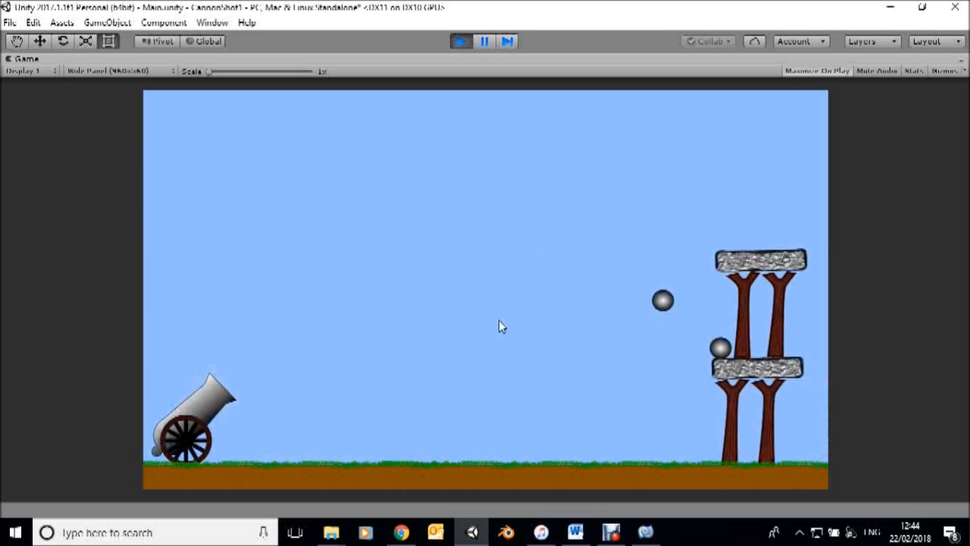